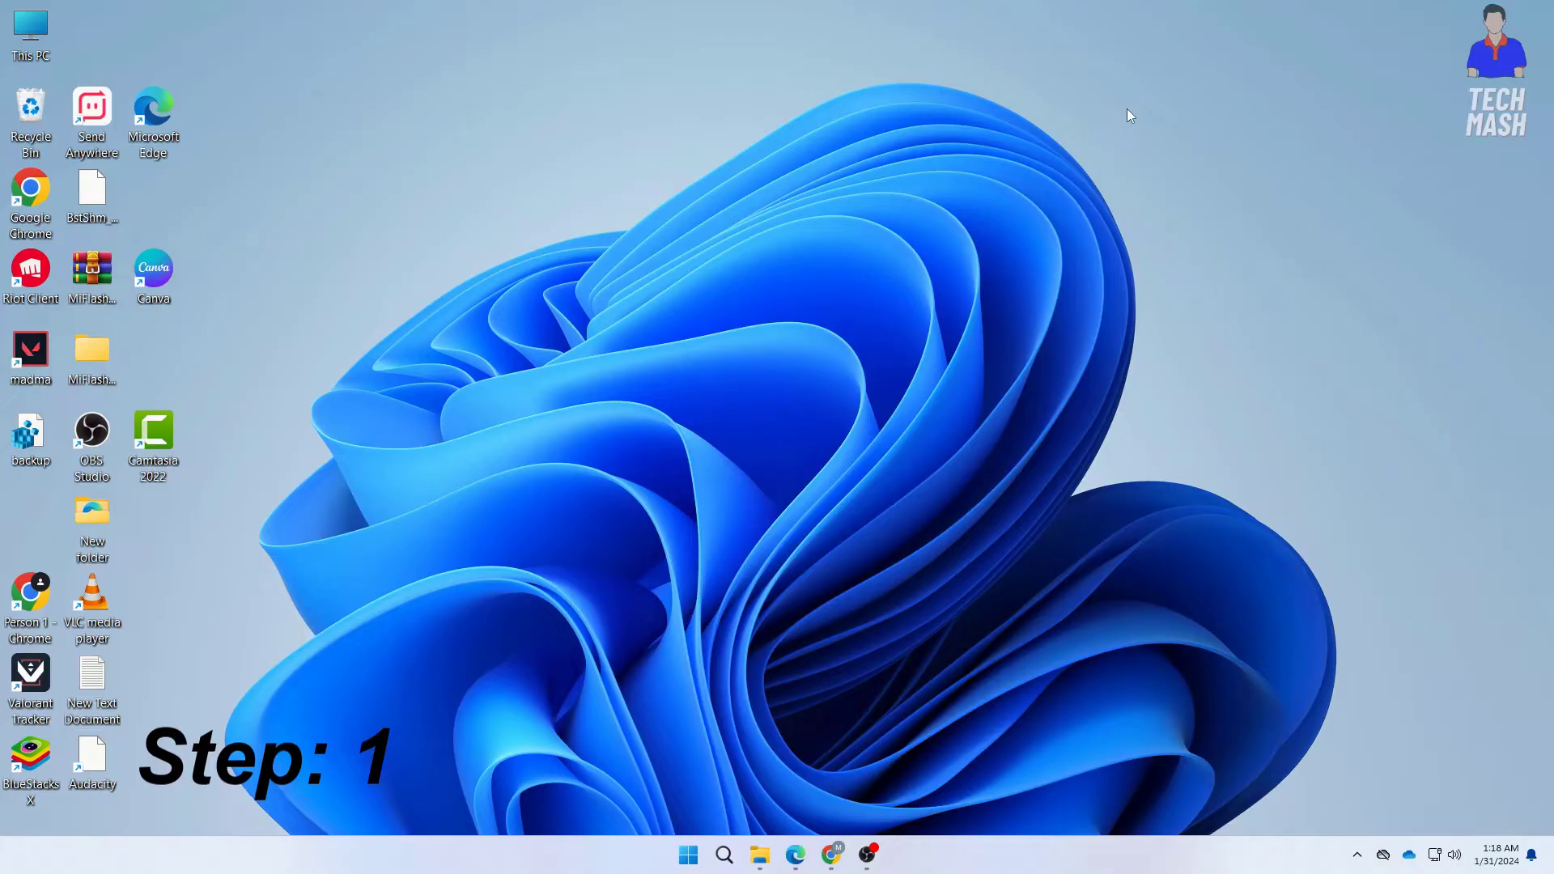
Step: Open Control Panel in Category view and go to Network and Internet's Network and Sharing Center
click(725, 855)
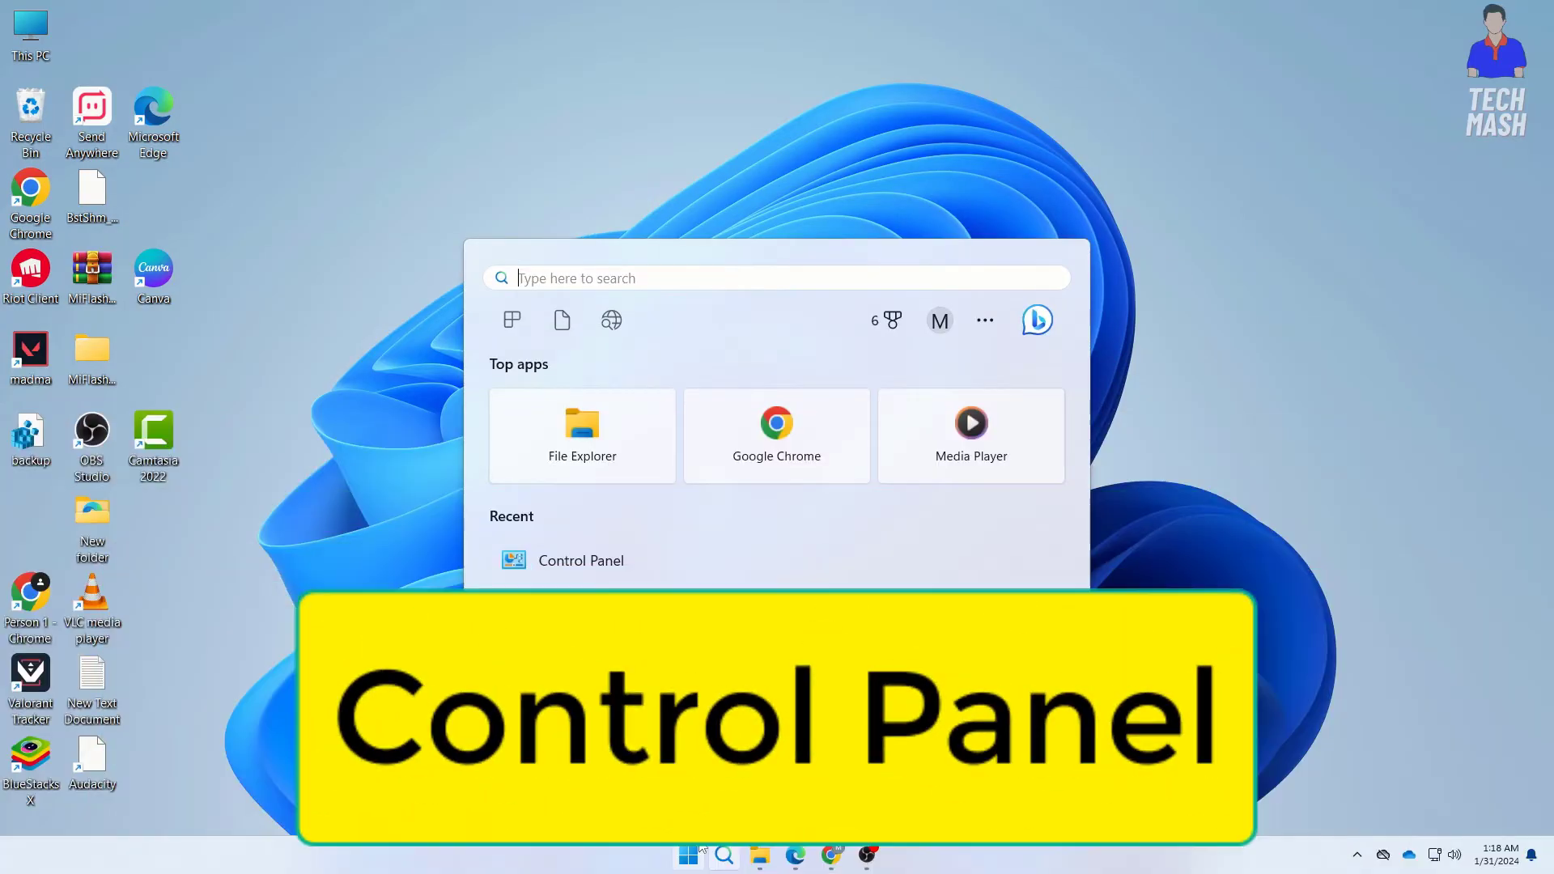
text(control)
click(562, 431)
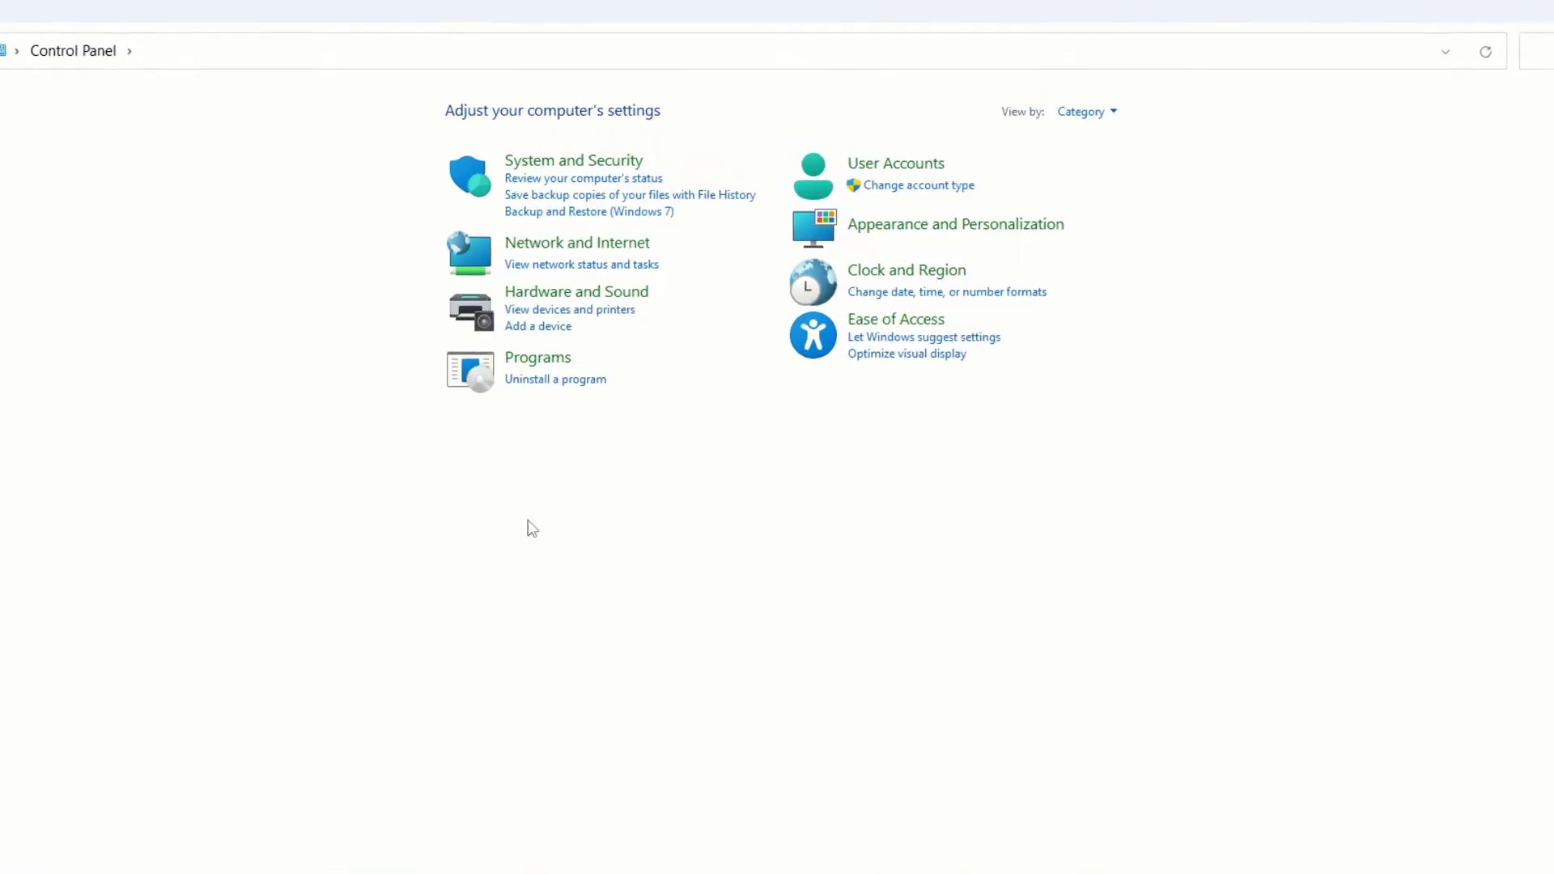
click(1076, 113)
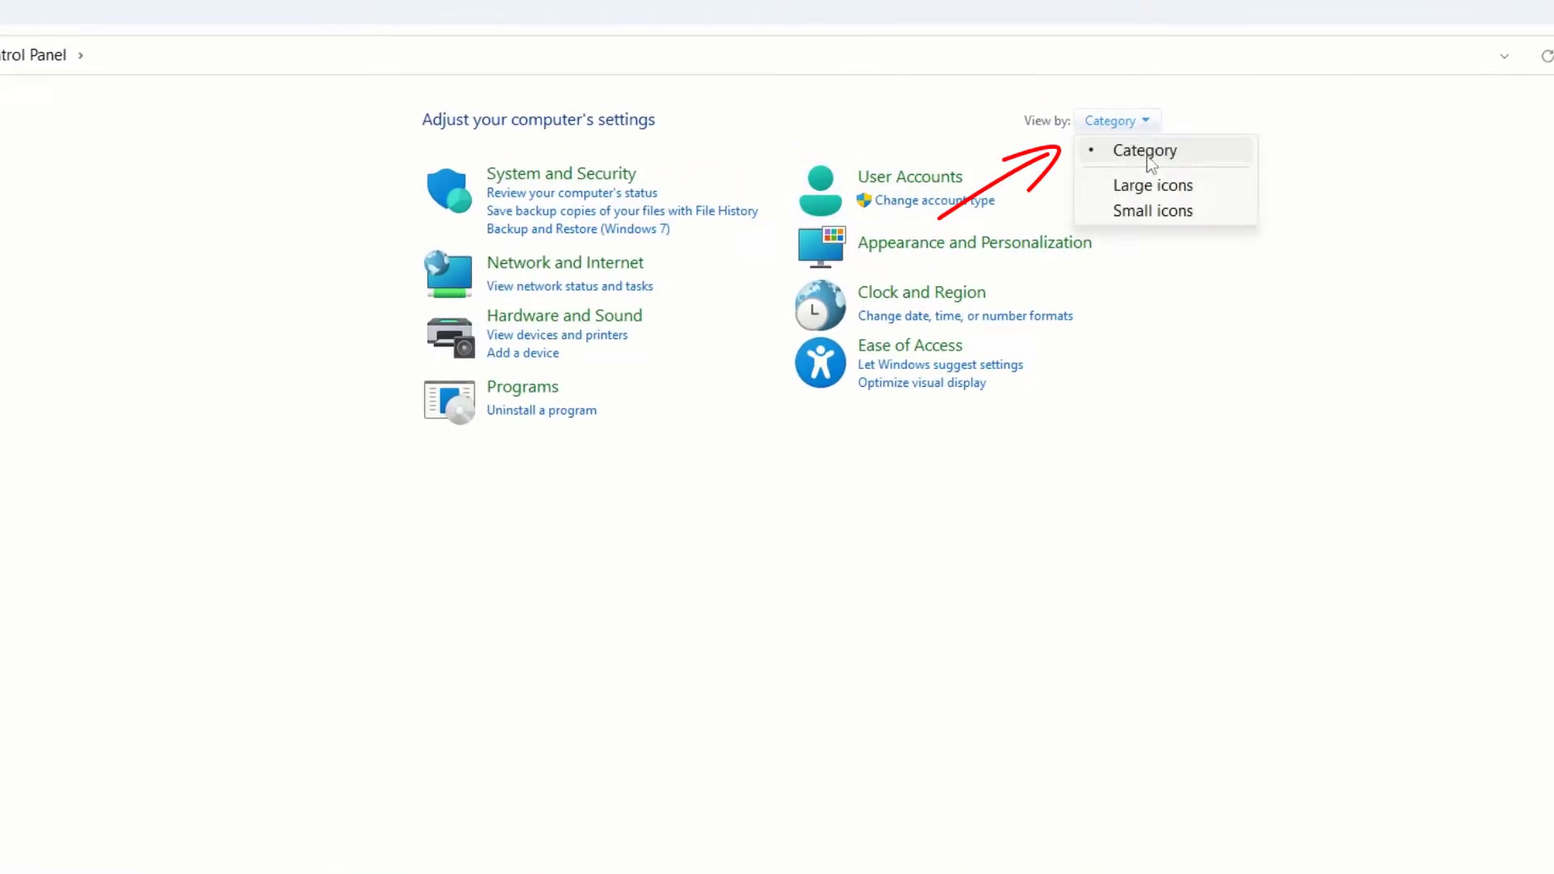
click(1148, 155)
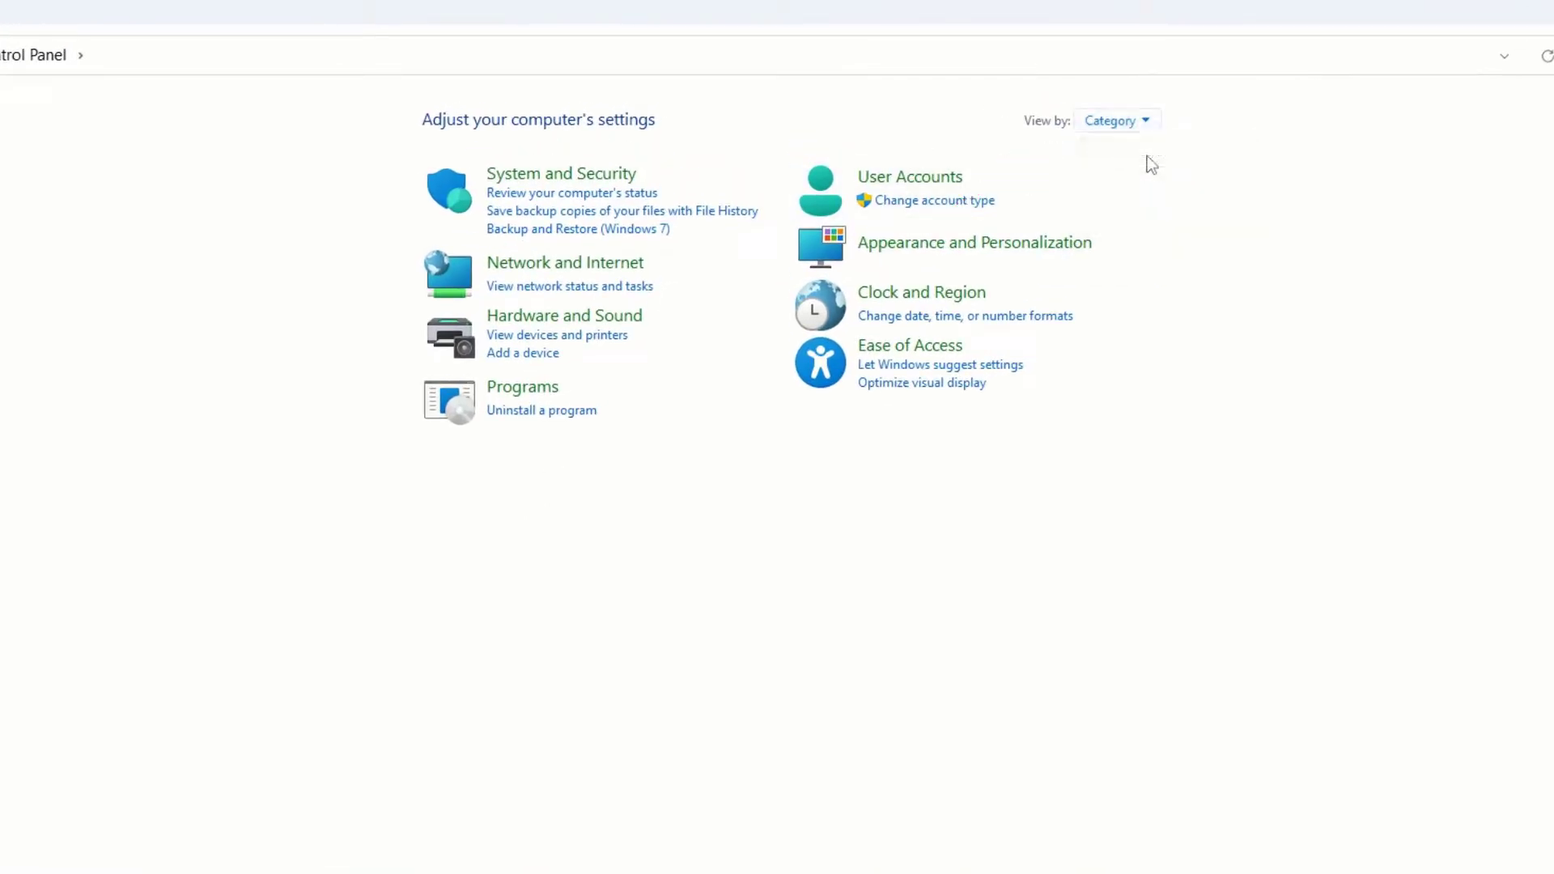
click(573, 265)
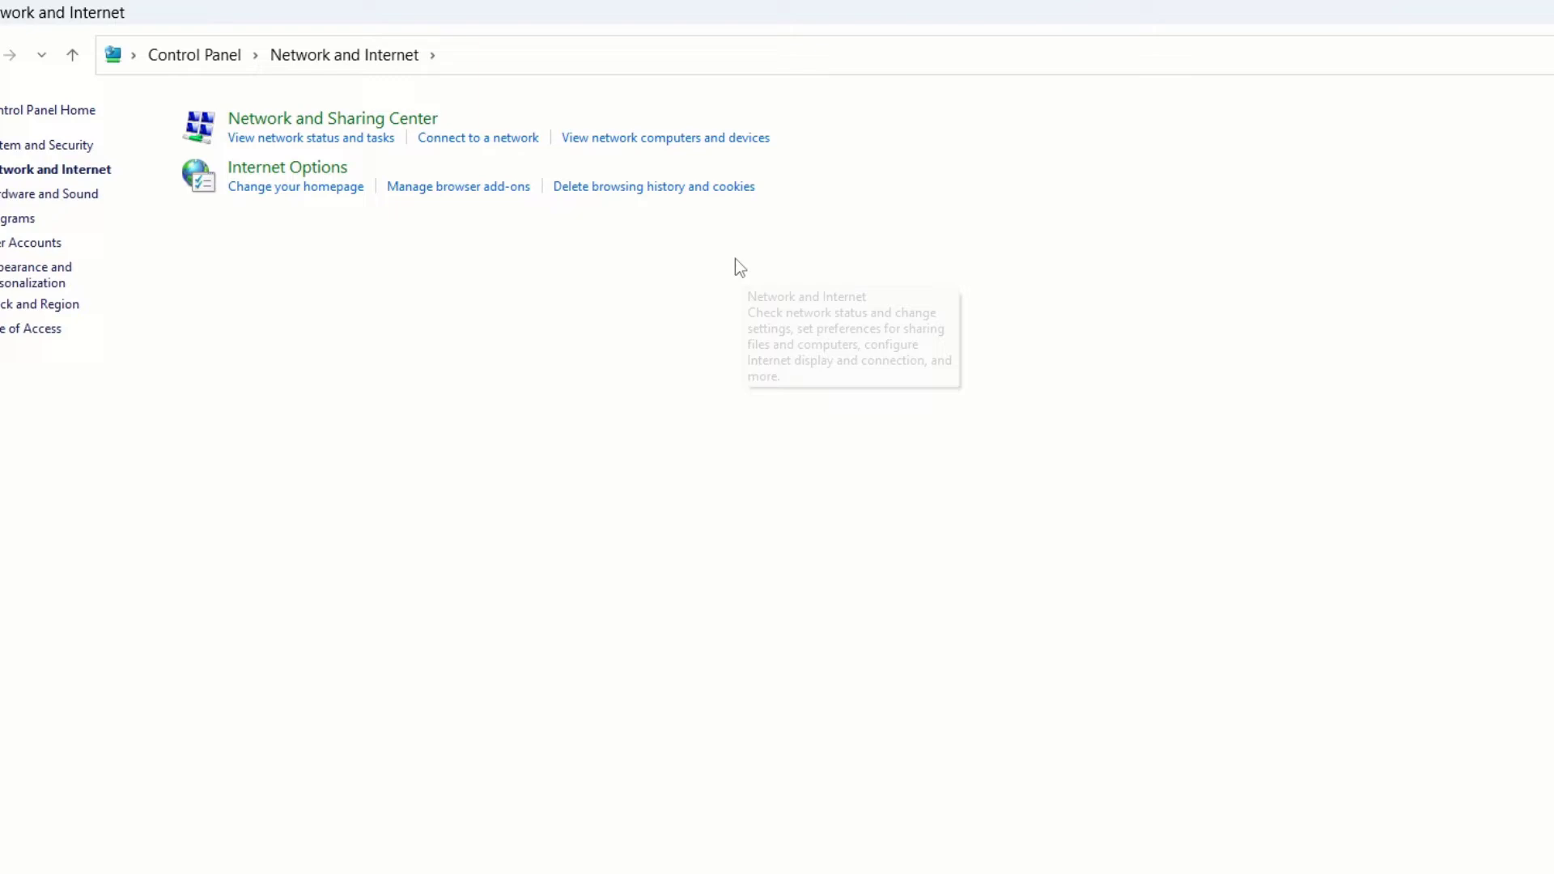
click(363, 121)
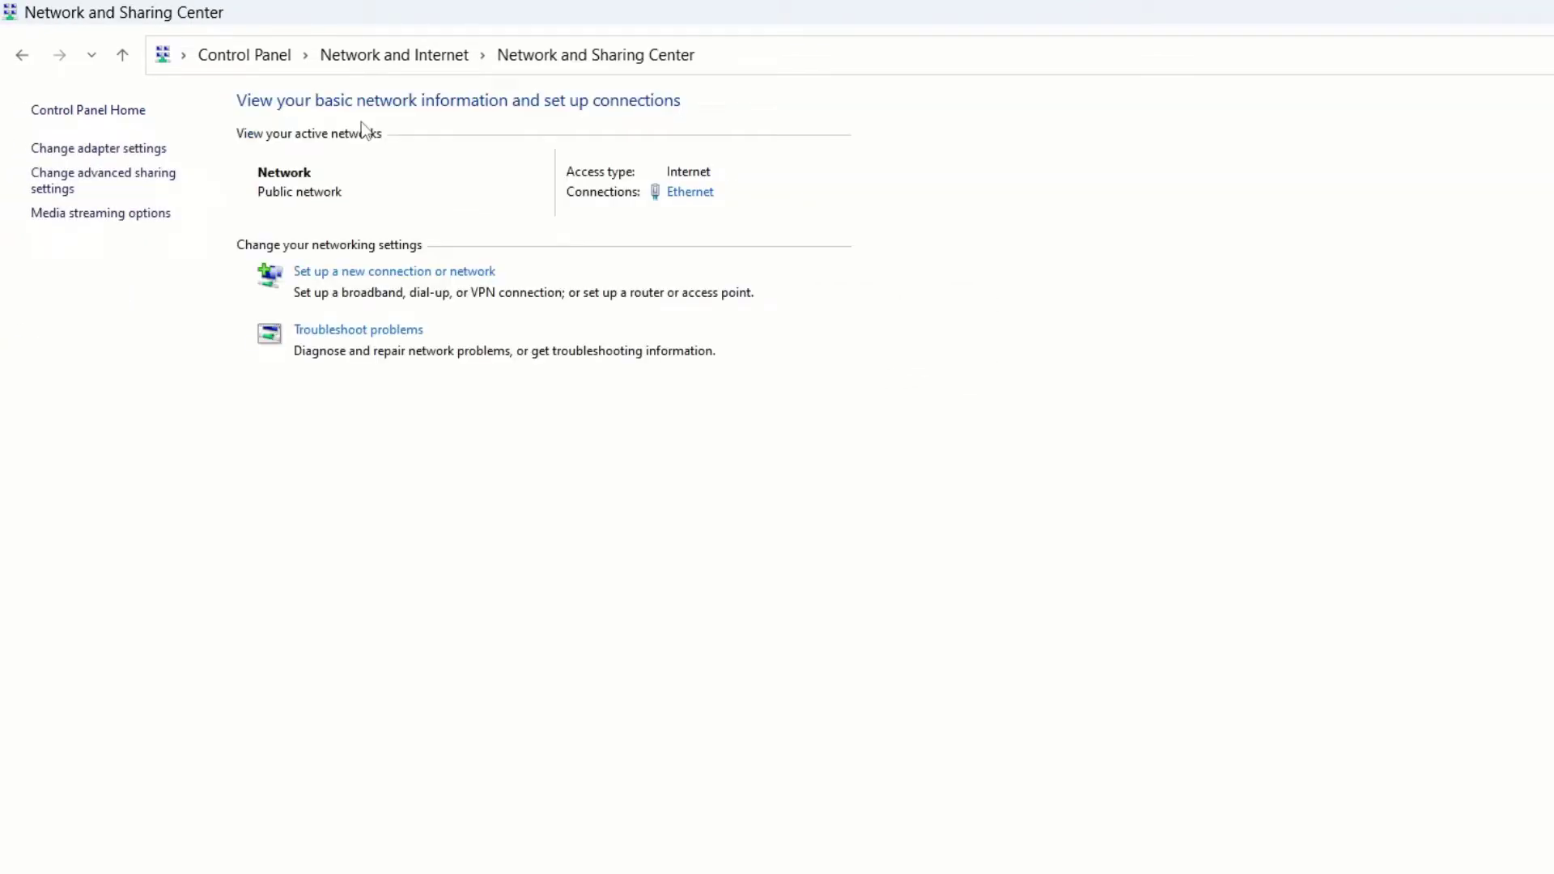
Step: Turn public-network discovery off and back on in advanced sharing settings, then close both windows
click(88, 183)
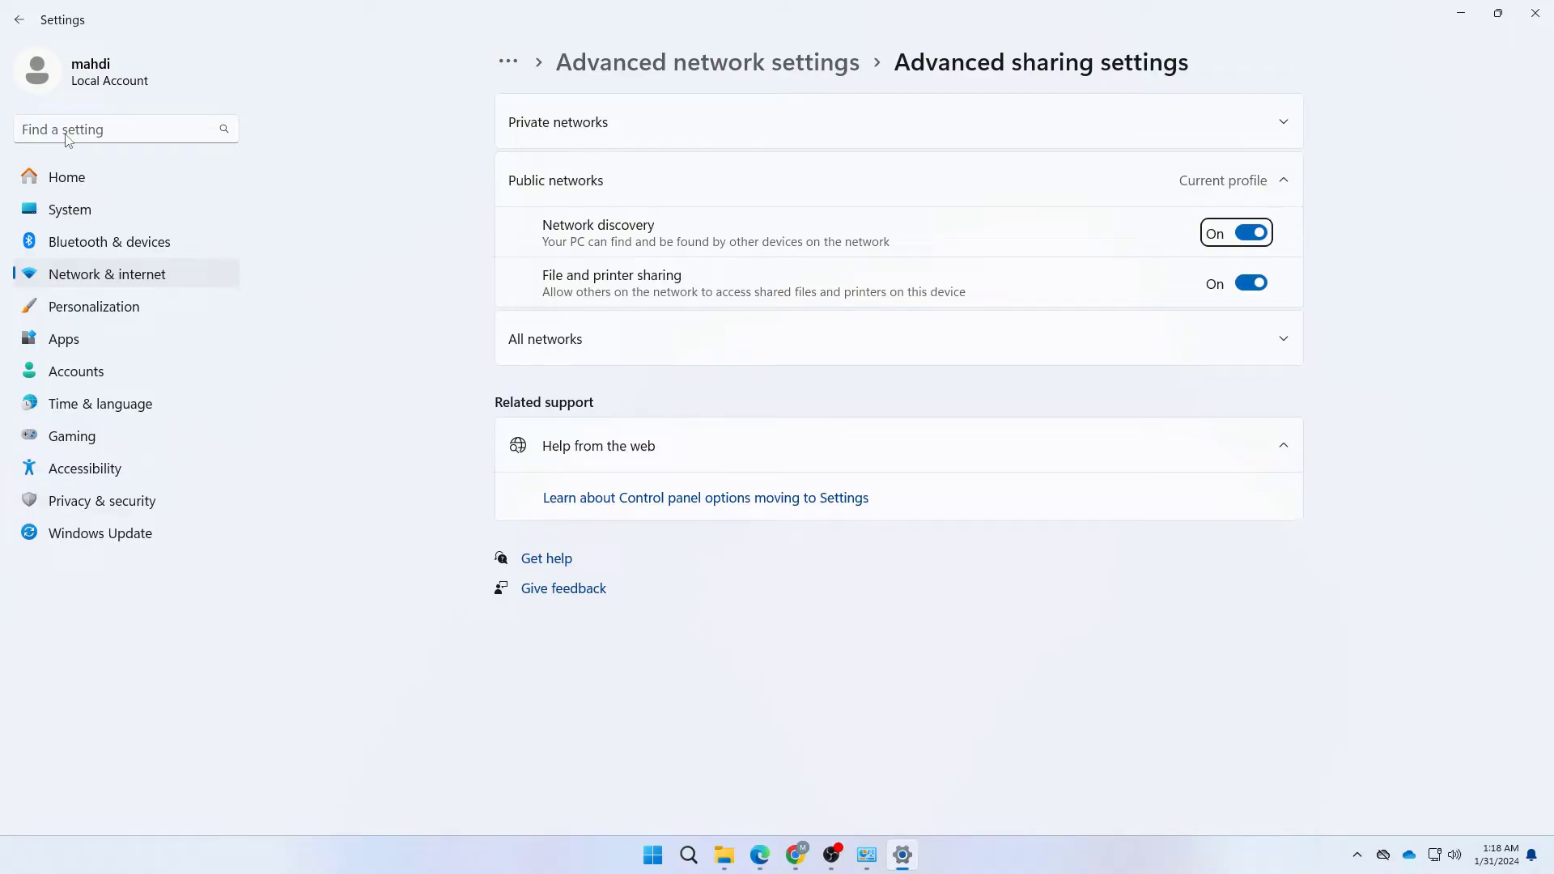
click(1247, 235)
click(1248, 236)
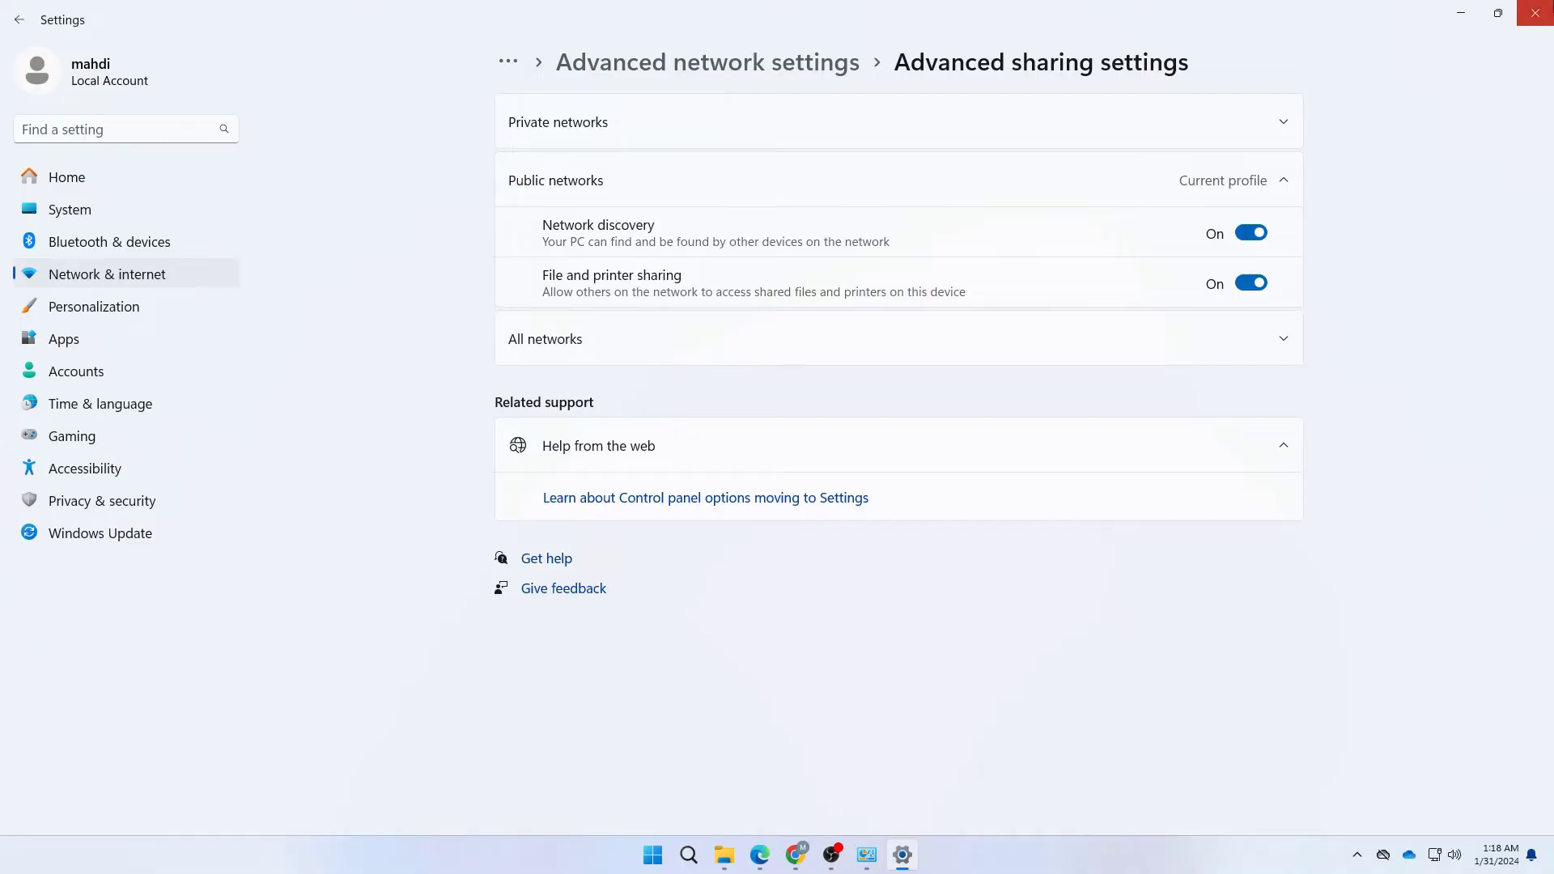
click(1535, 13)
click(1534, 8)
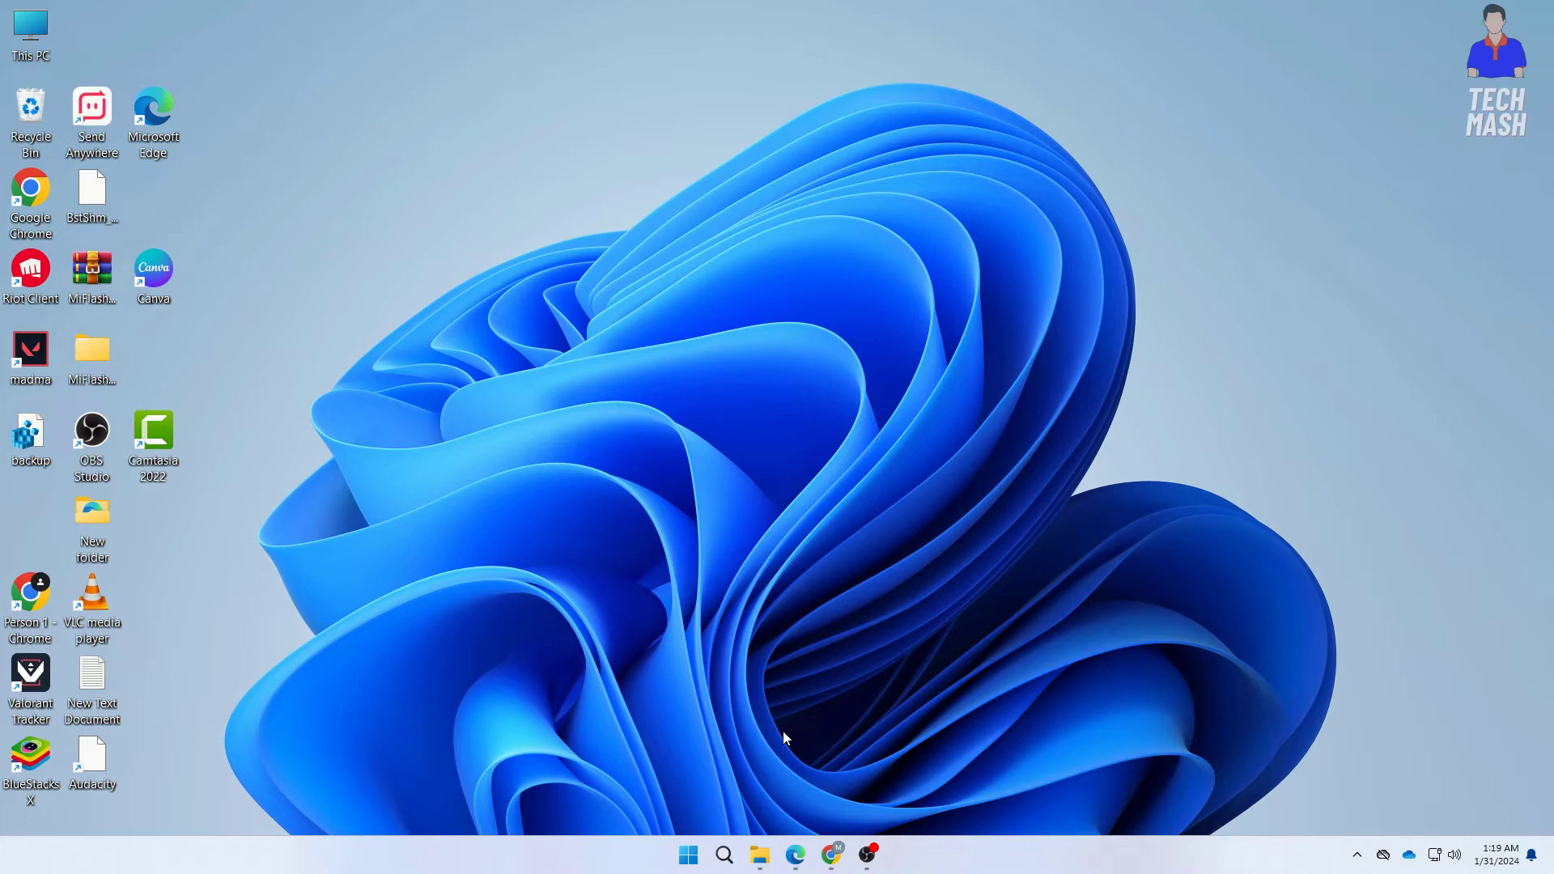
Step: Open Windows Defender Firewall's allowed apps list and unlock it for editing
click(725, 855)
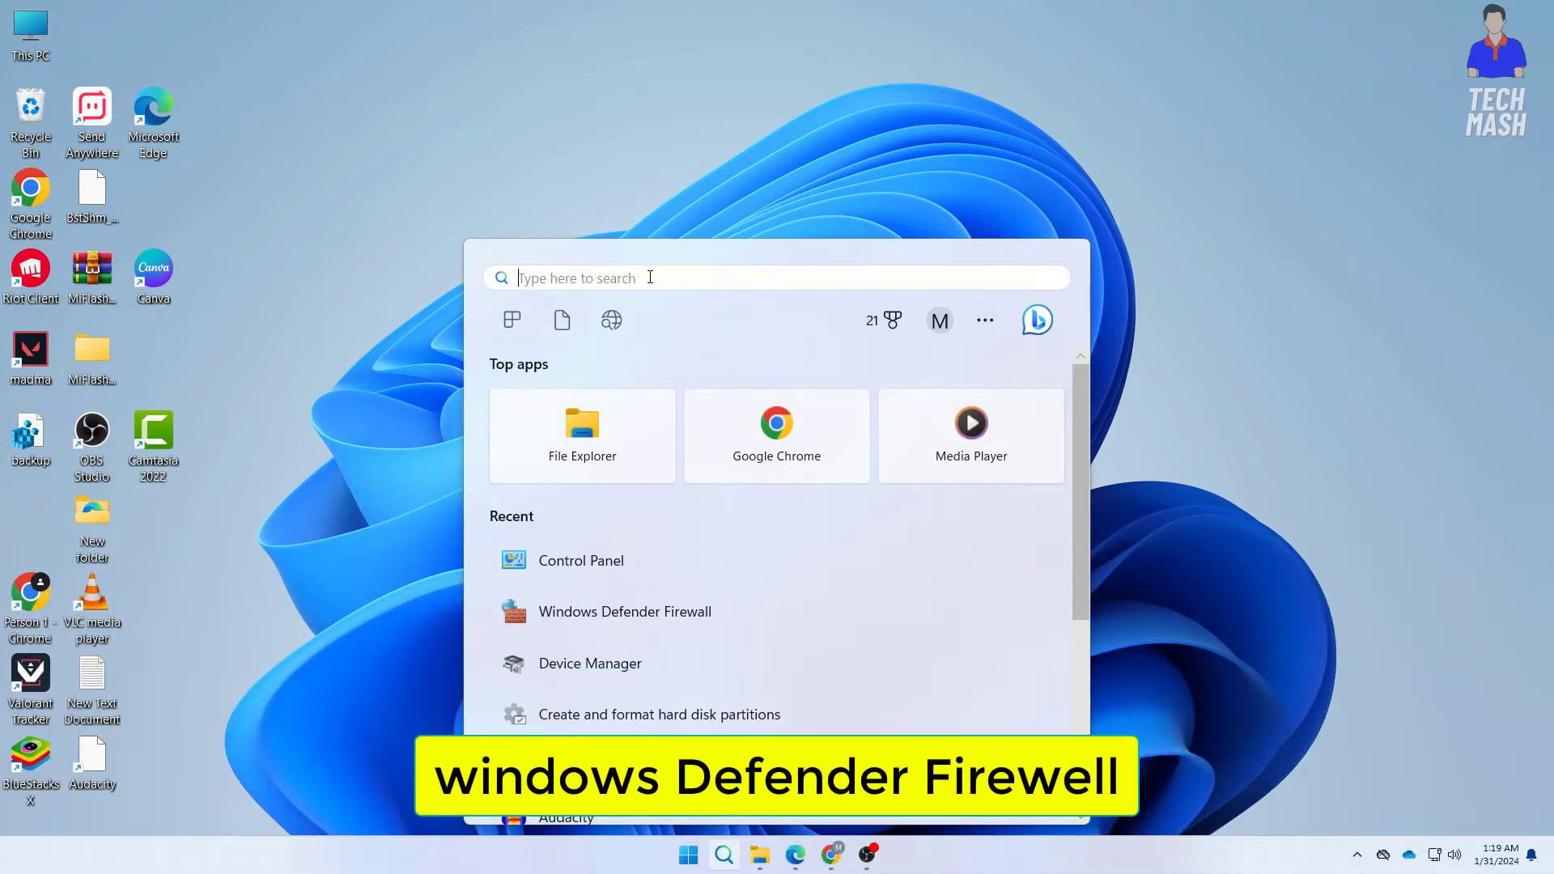
text(windows defend)
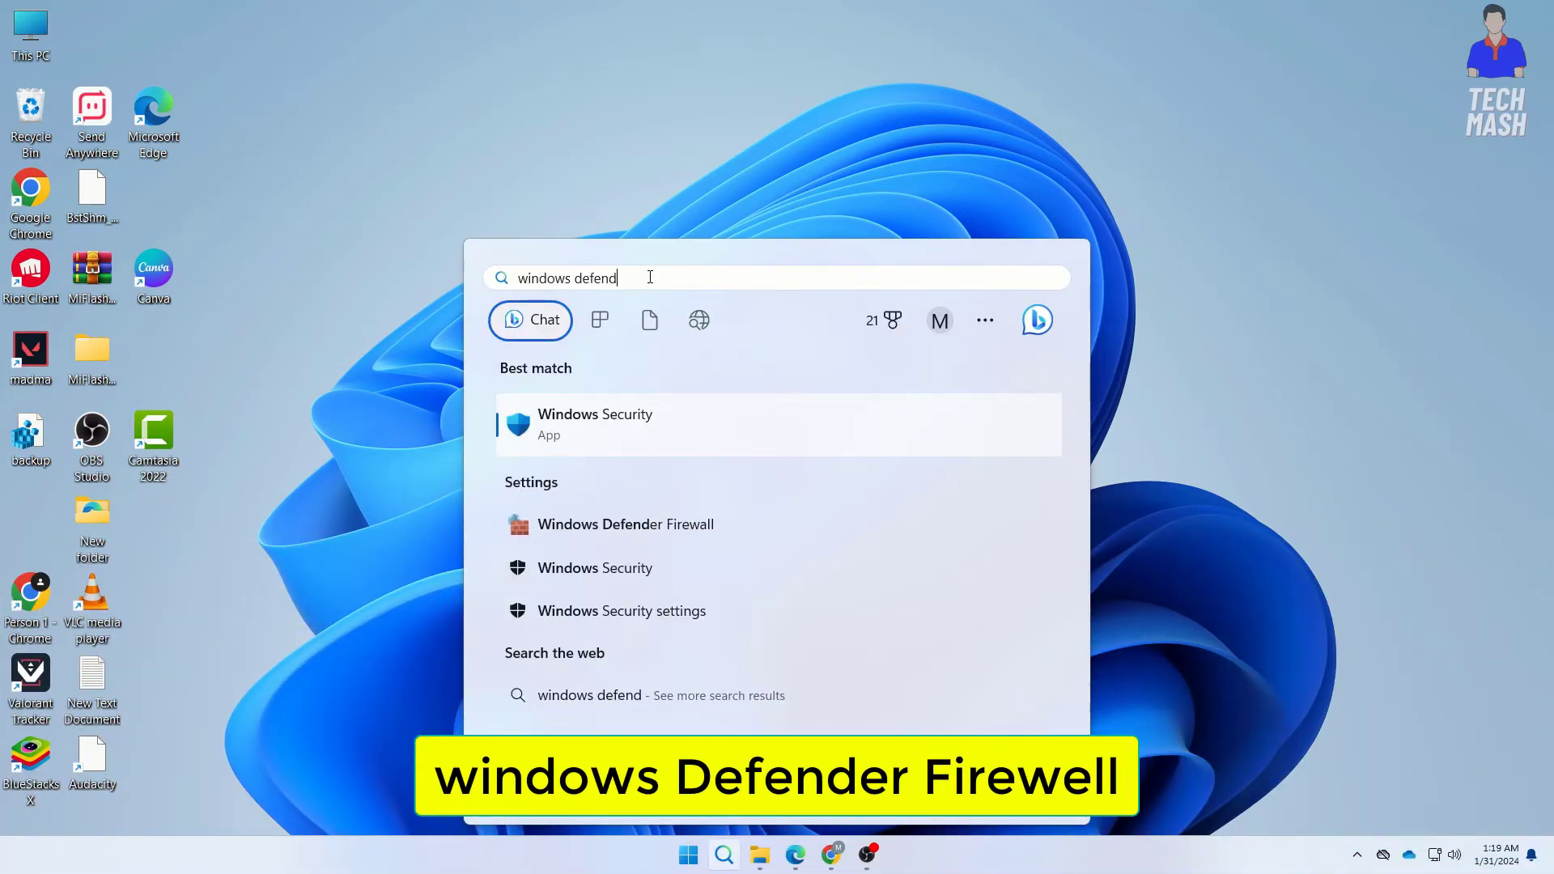
text(er)
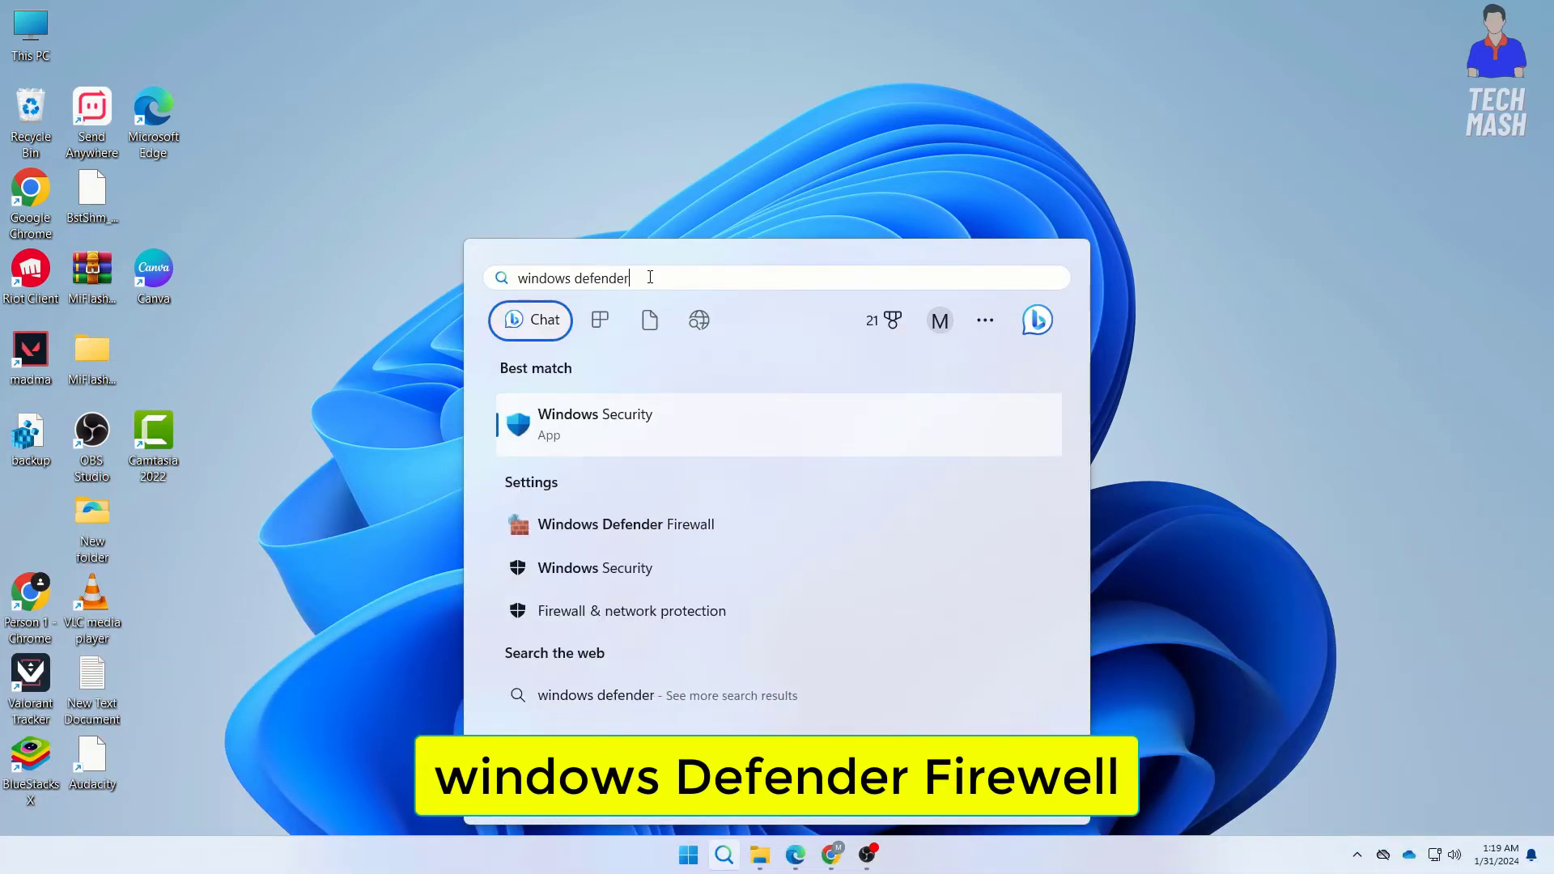
click(662, 525)
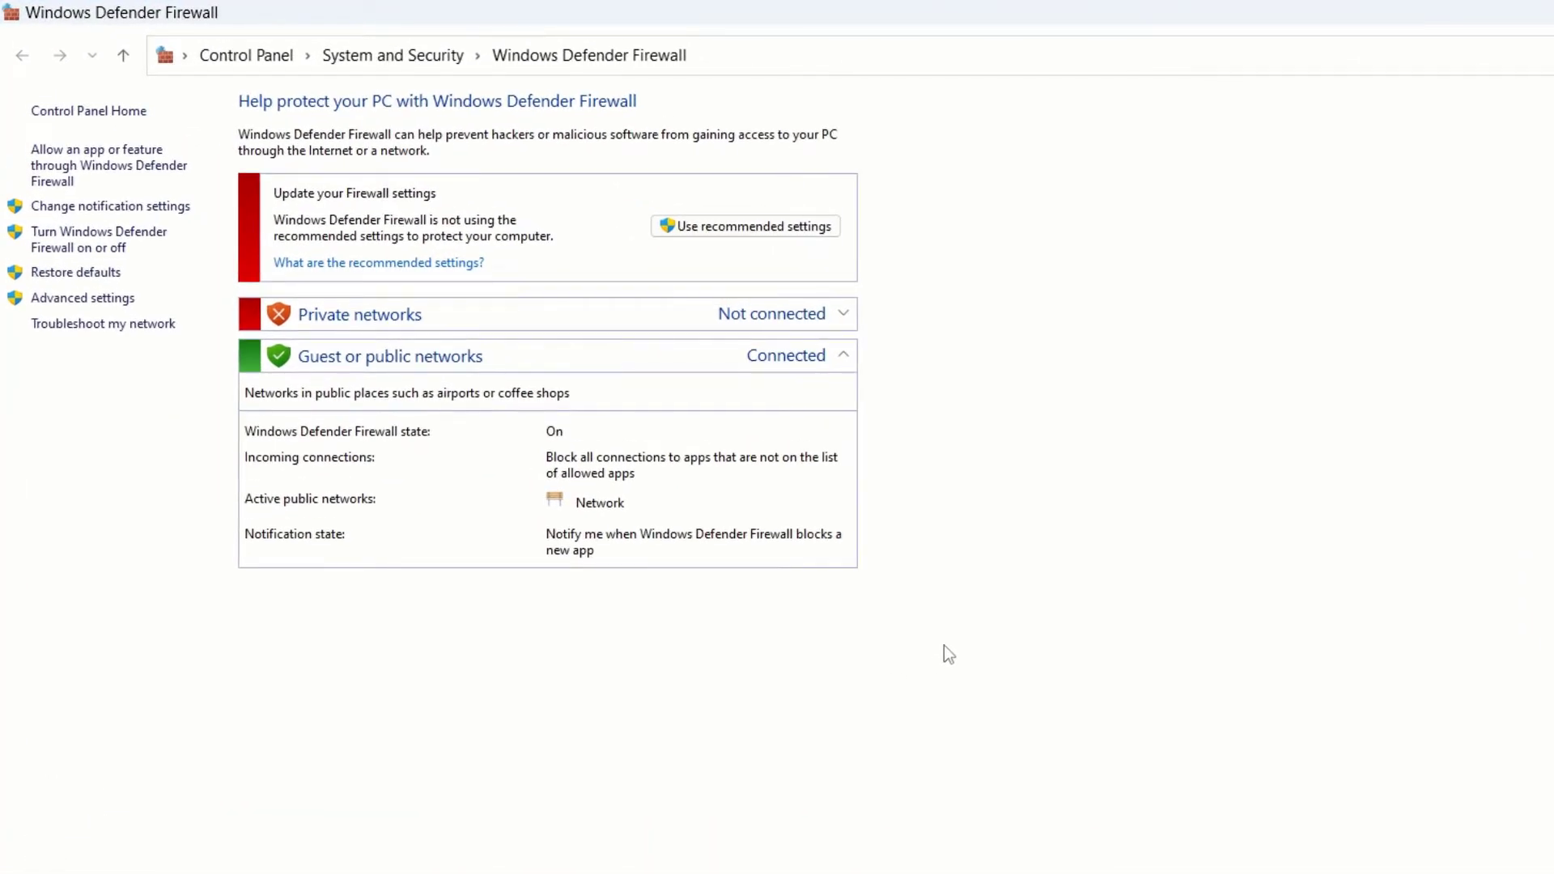
click(105, 165)
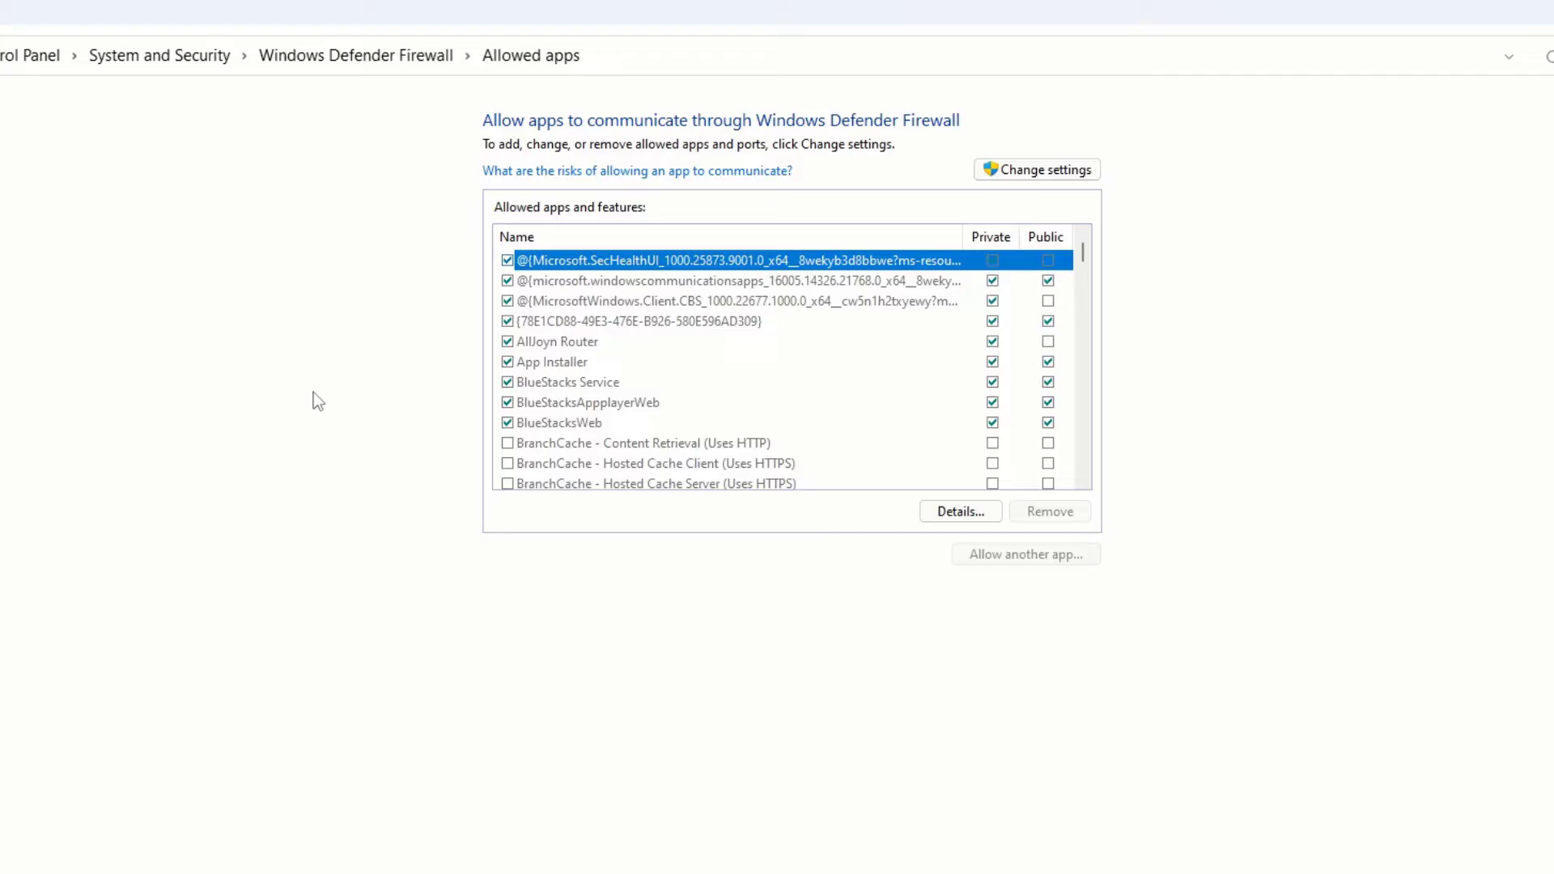
click(1004, 173)
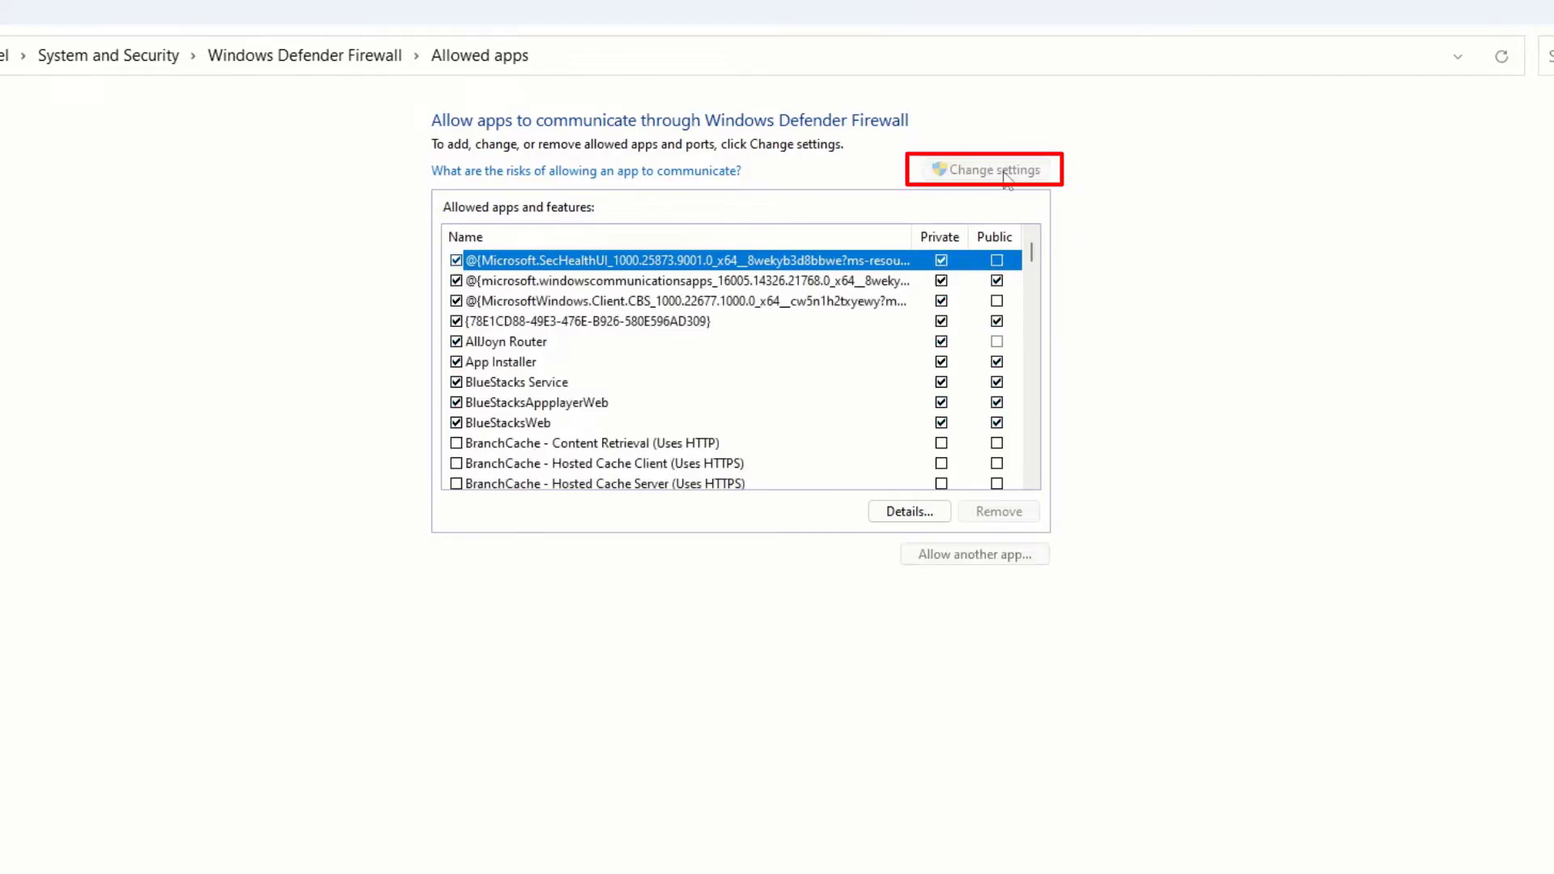
Step: Clear and re-tick the Private and Public boxes for Cast to Device functionality
scroll(802, 395, down, 4)
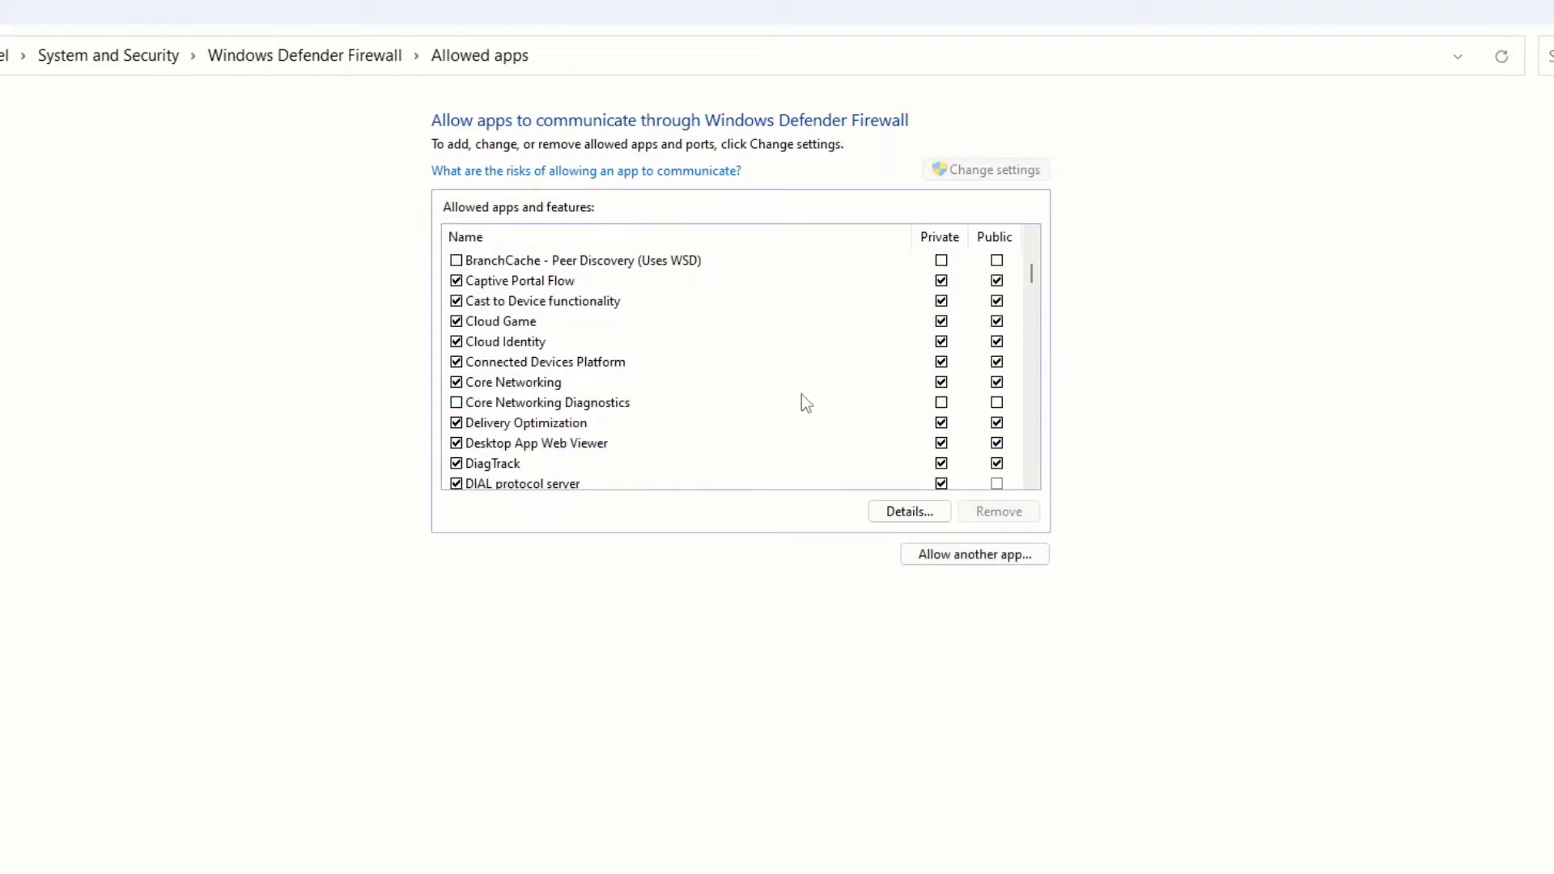
scroll(842, 390, down, 1)
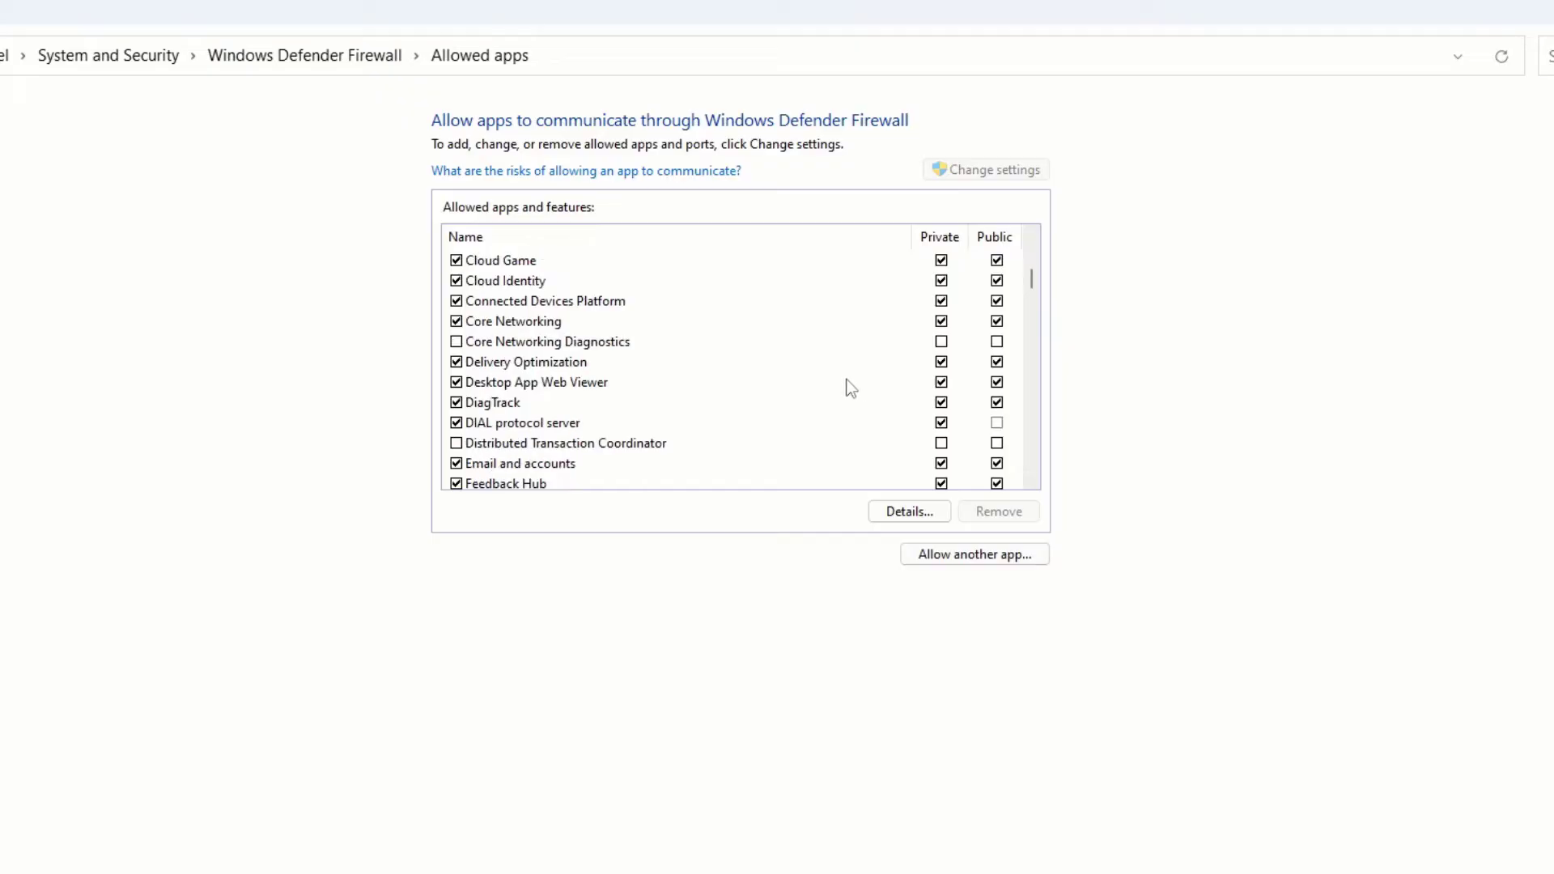
scroll(847, 389, up, 2)
scroll(826, 380, down, 1)
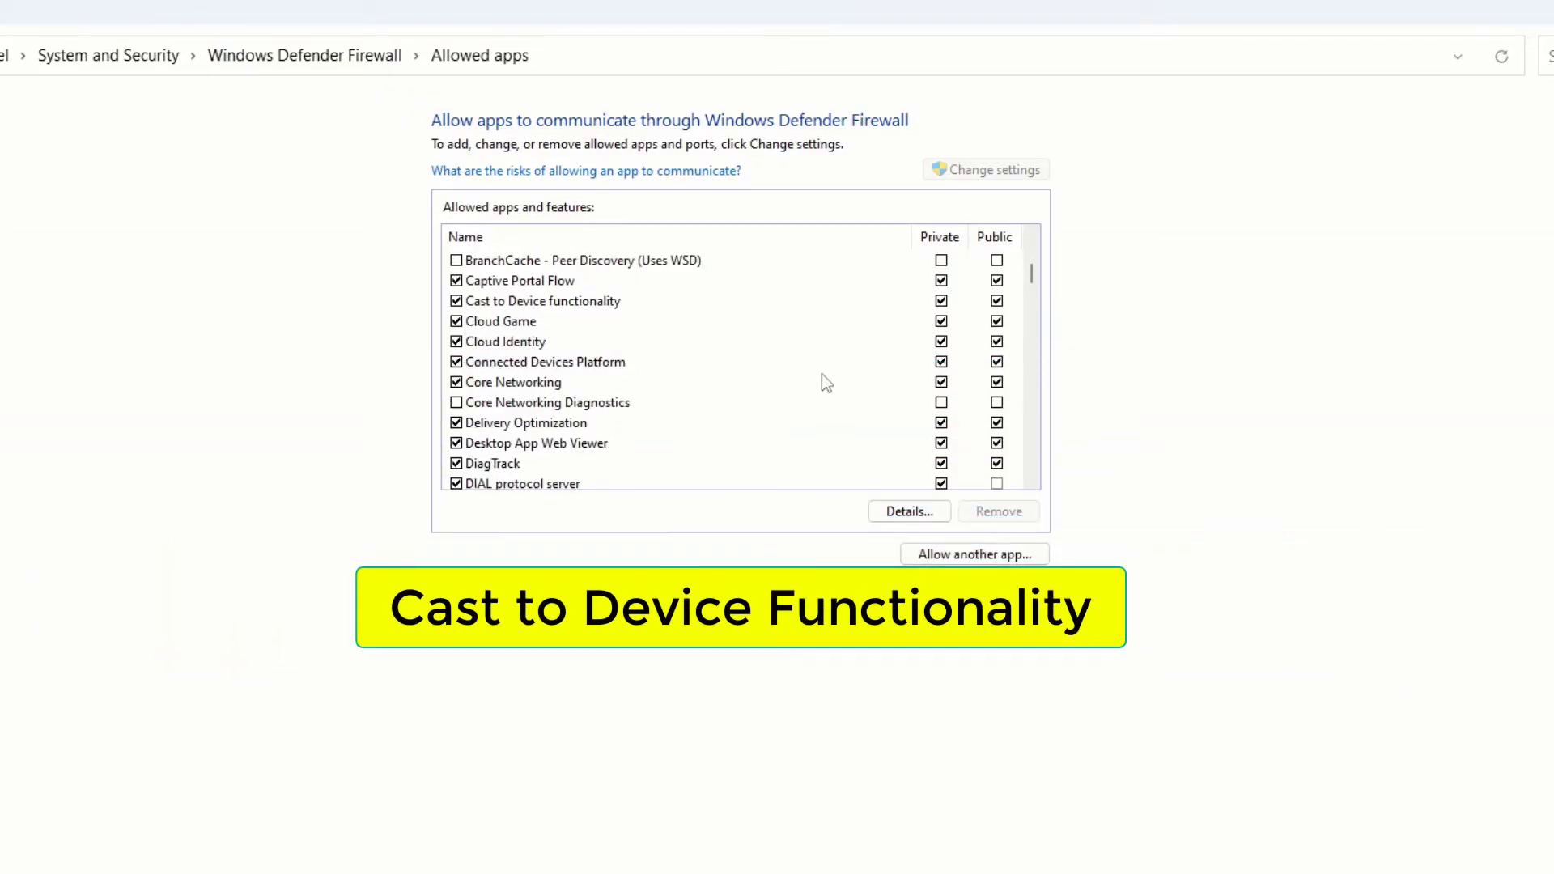
click(571, 304)
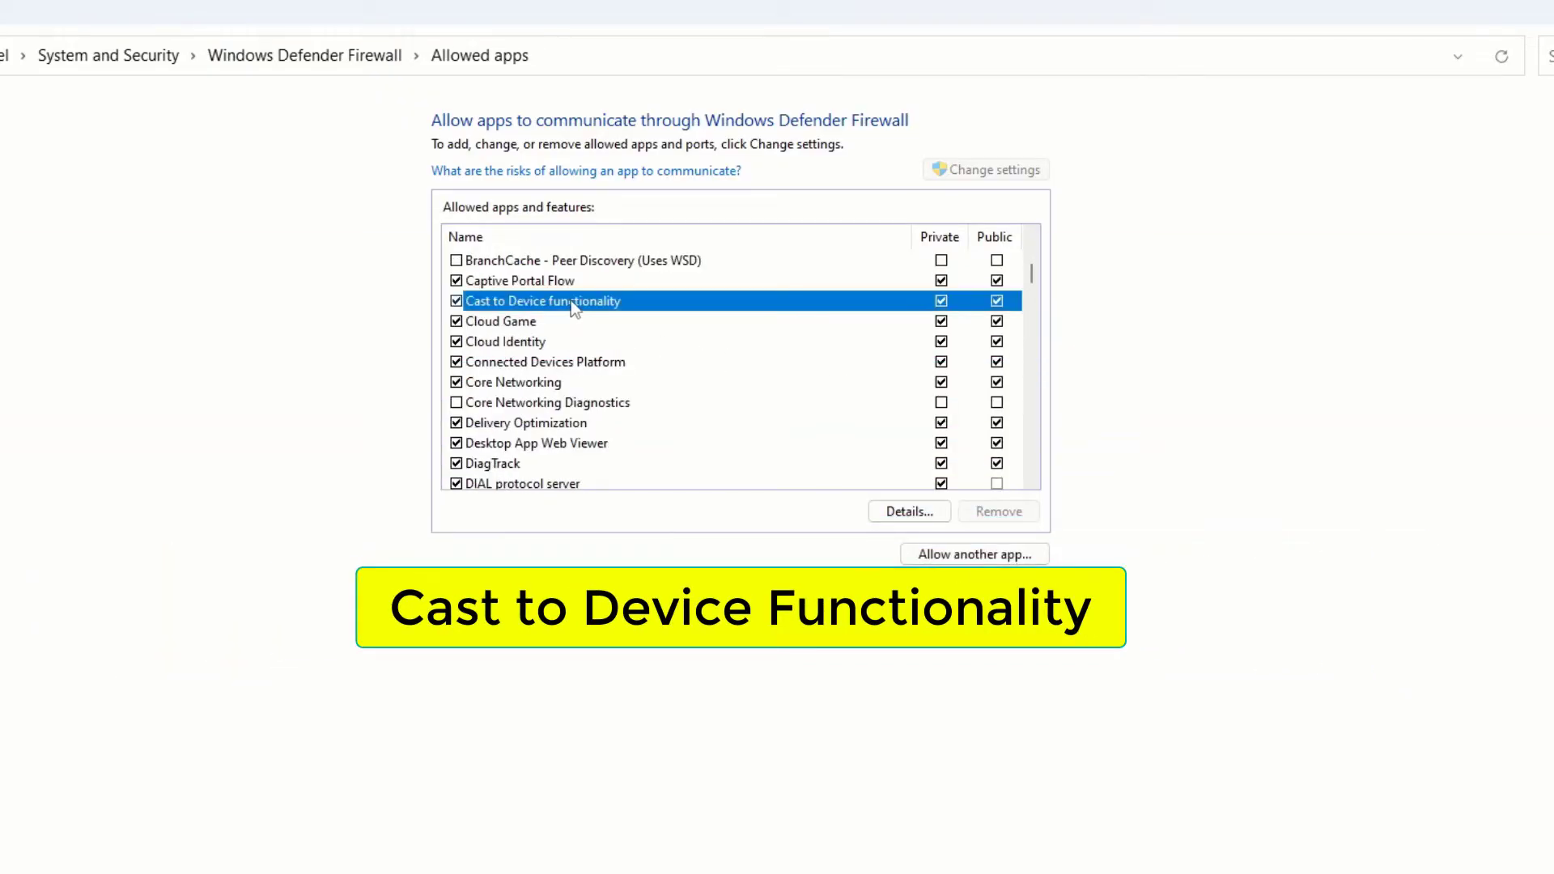
click(941, 301)
click(997, 301)
click(997, 301)
click(942, 301)
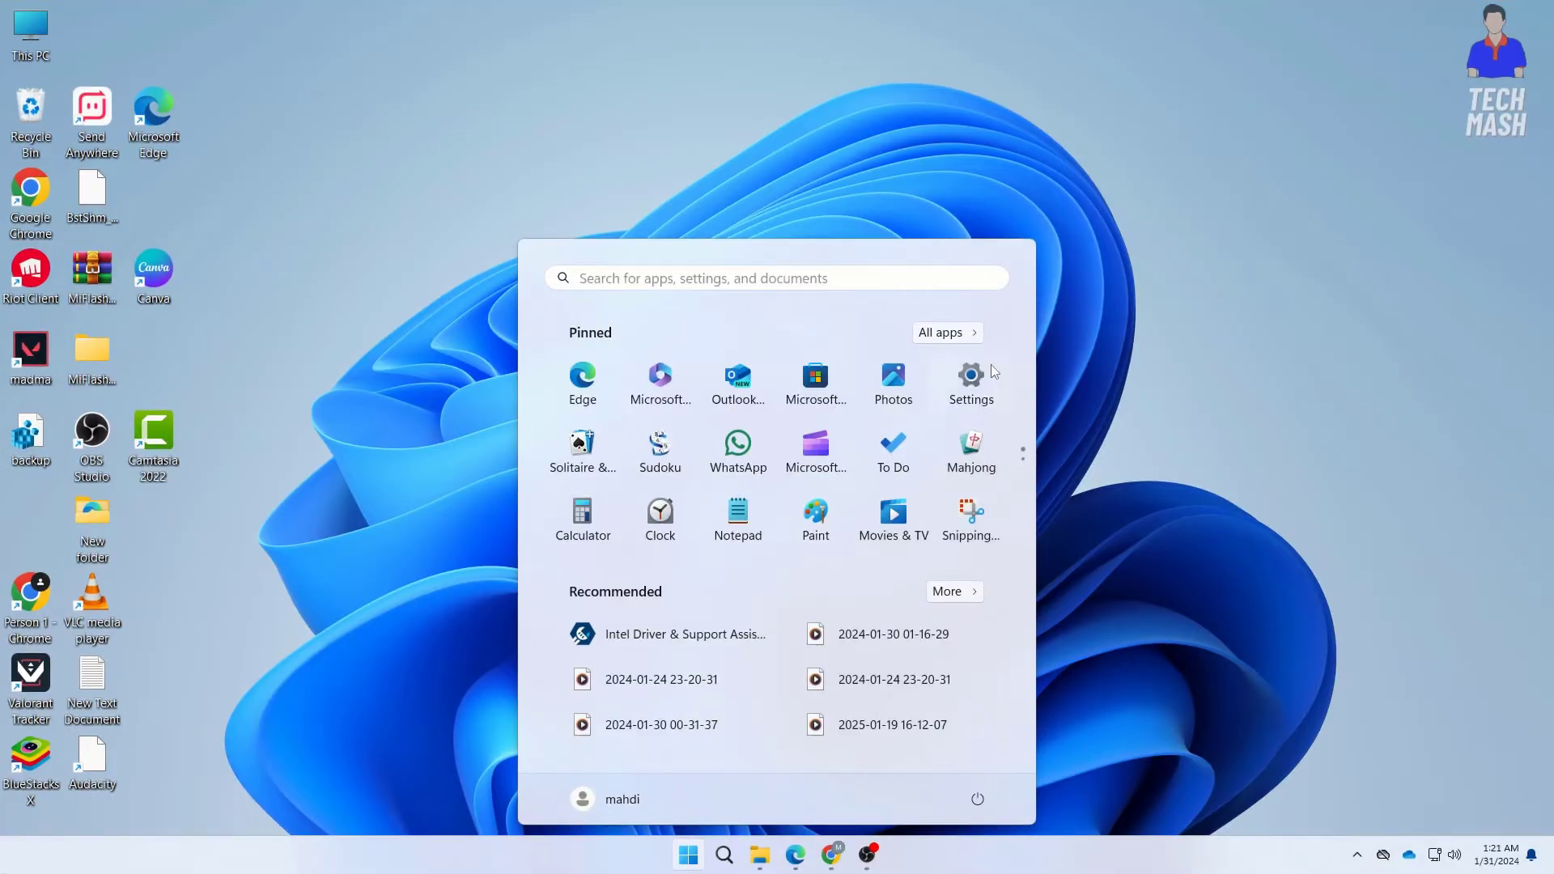
Step: Go to System > Troubleshoot > Other troubleshooters and scroll to Network and Internet
click(972, 379)
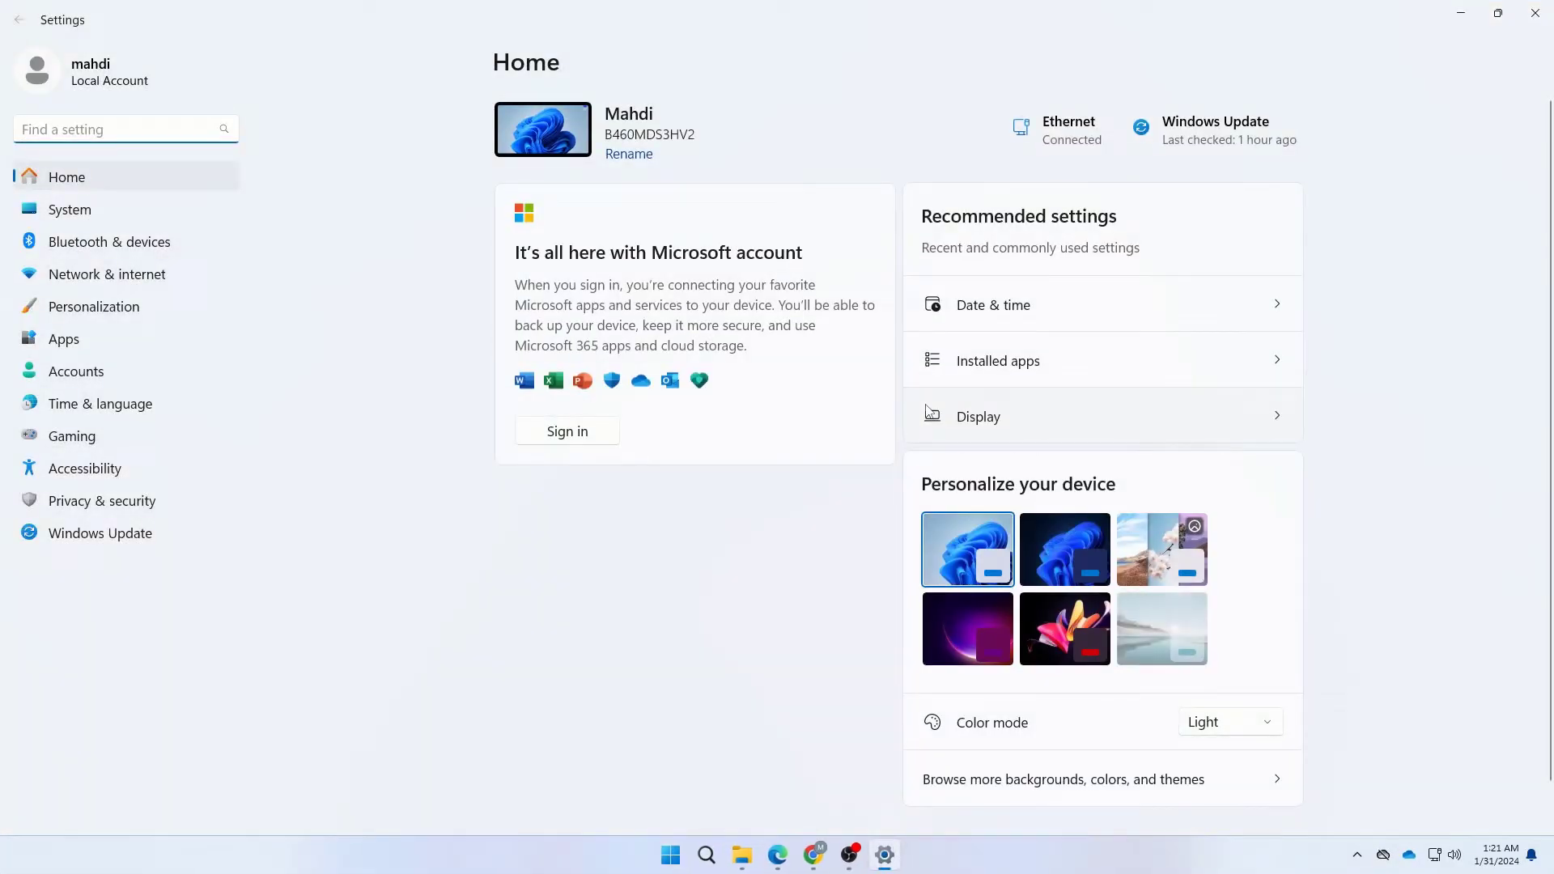
click(116, 213)
scroll(976, 466, down, 4)
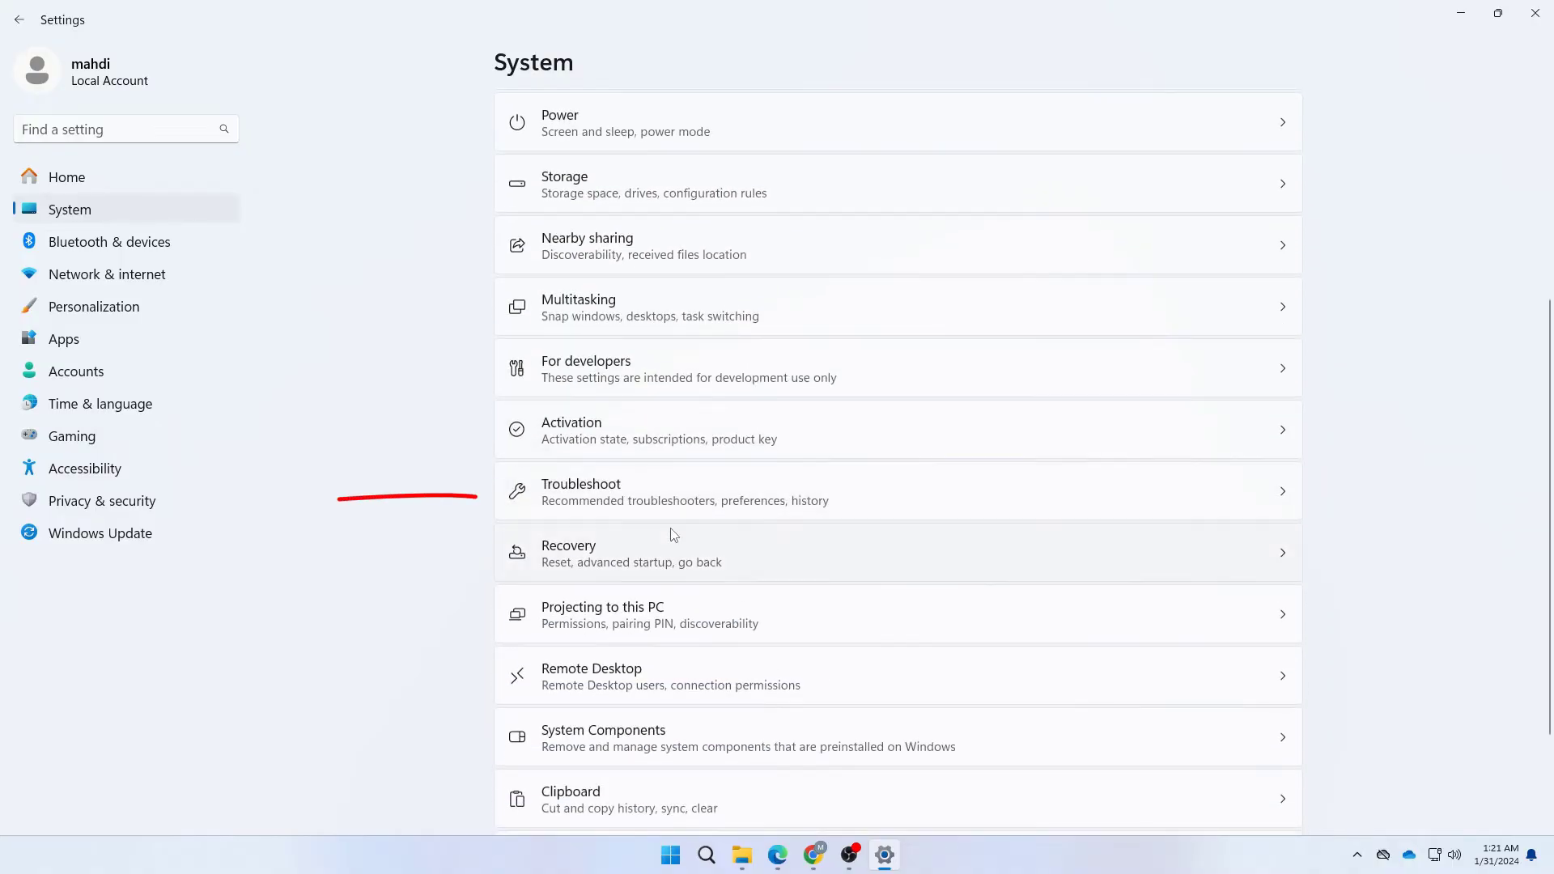
click(577, 490)
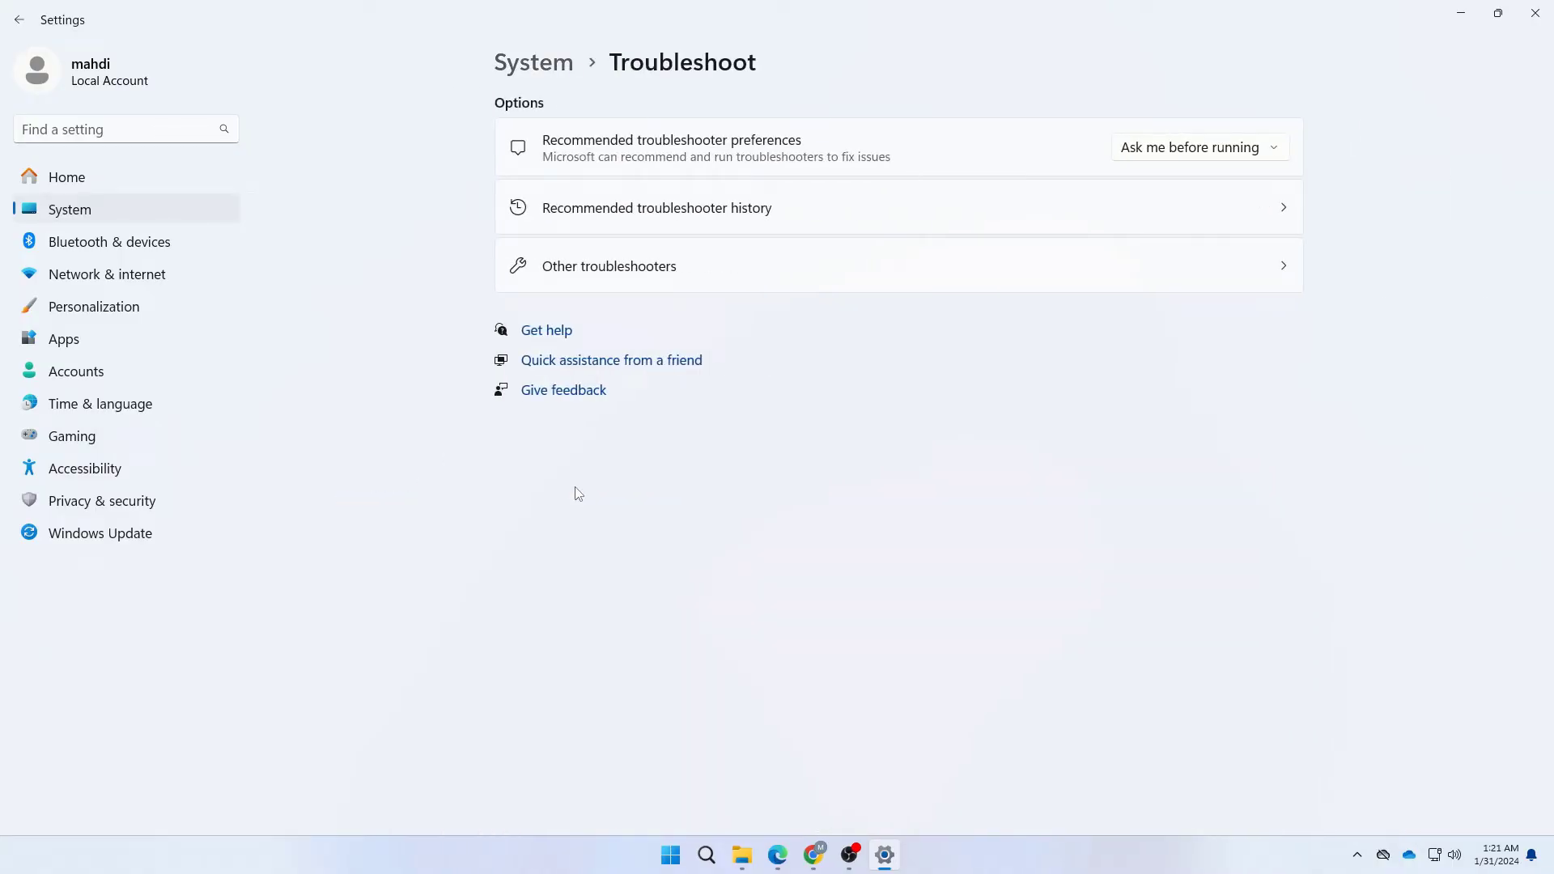
click(666, 267)
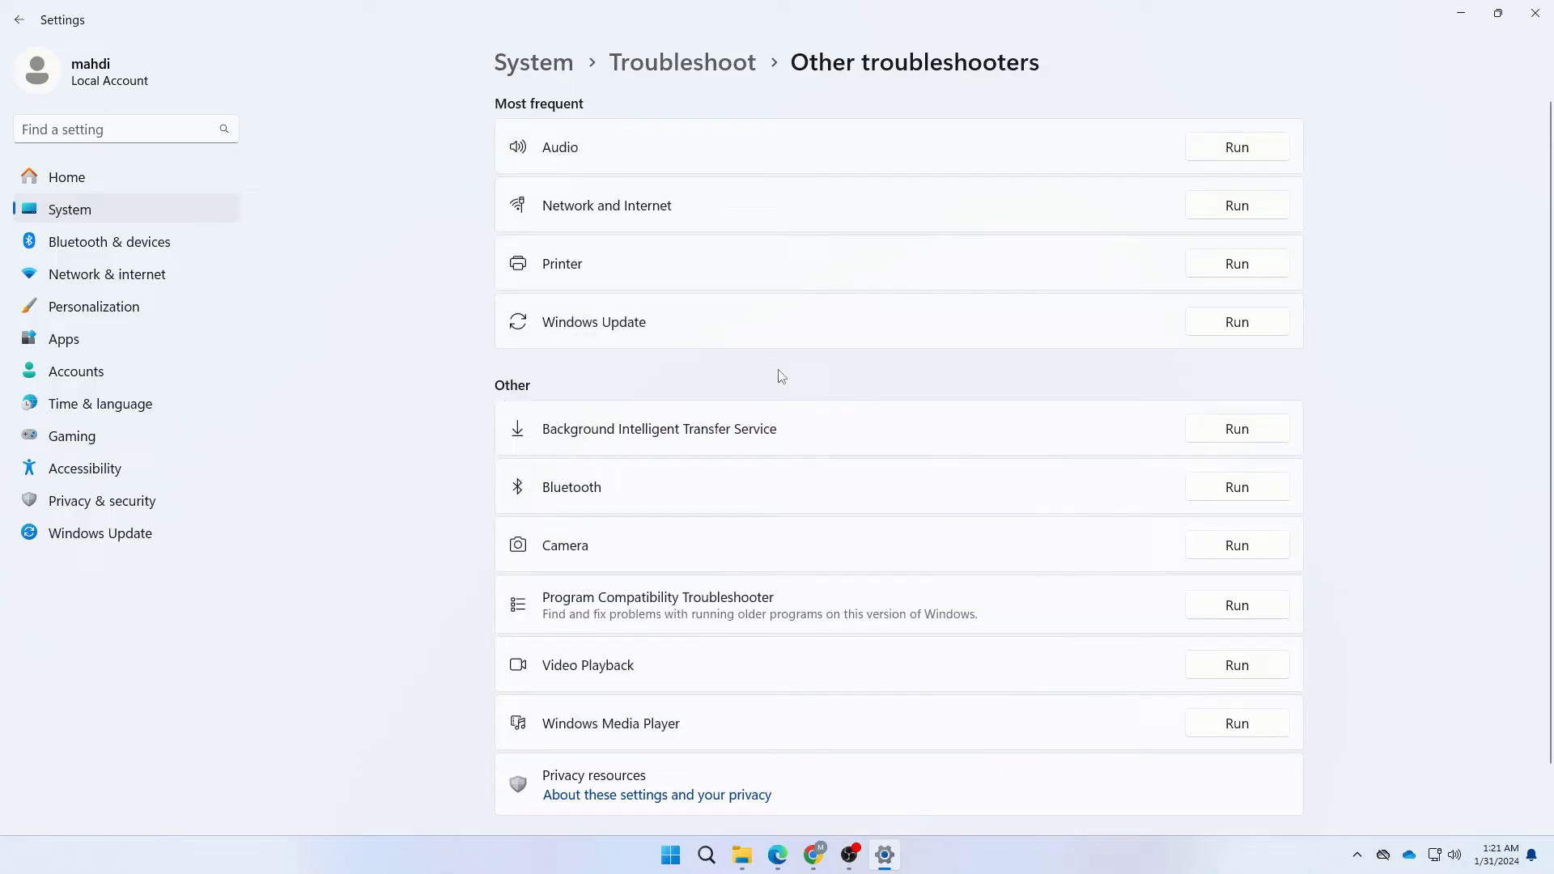
scroll(850, 409, down, 1)
scroll(860, 389, up, 1)
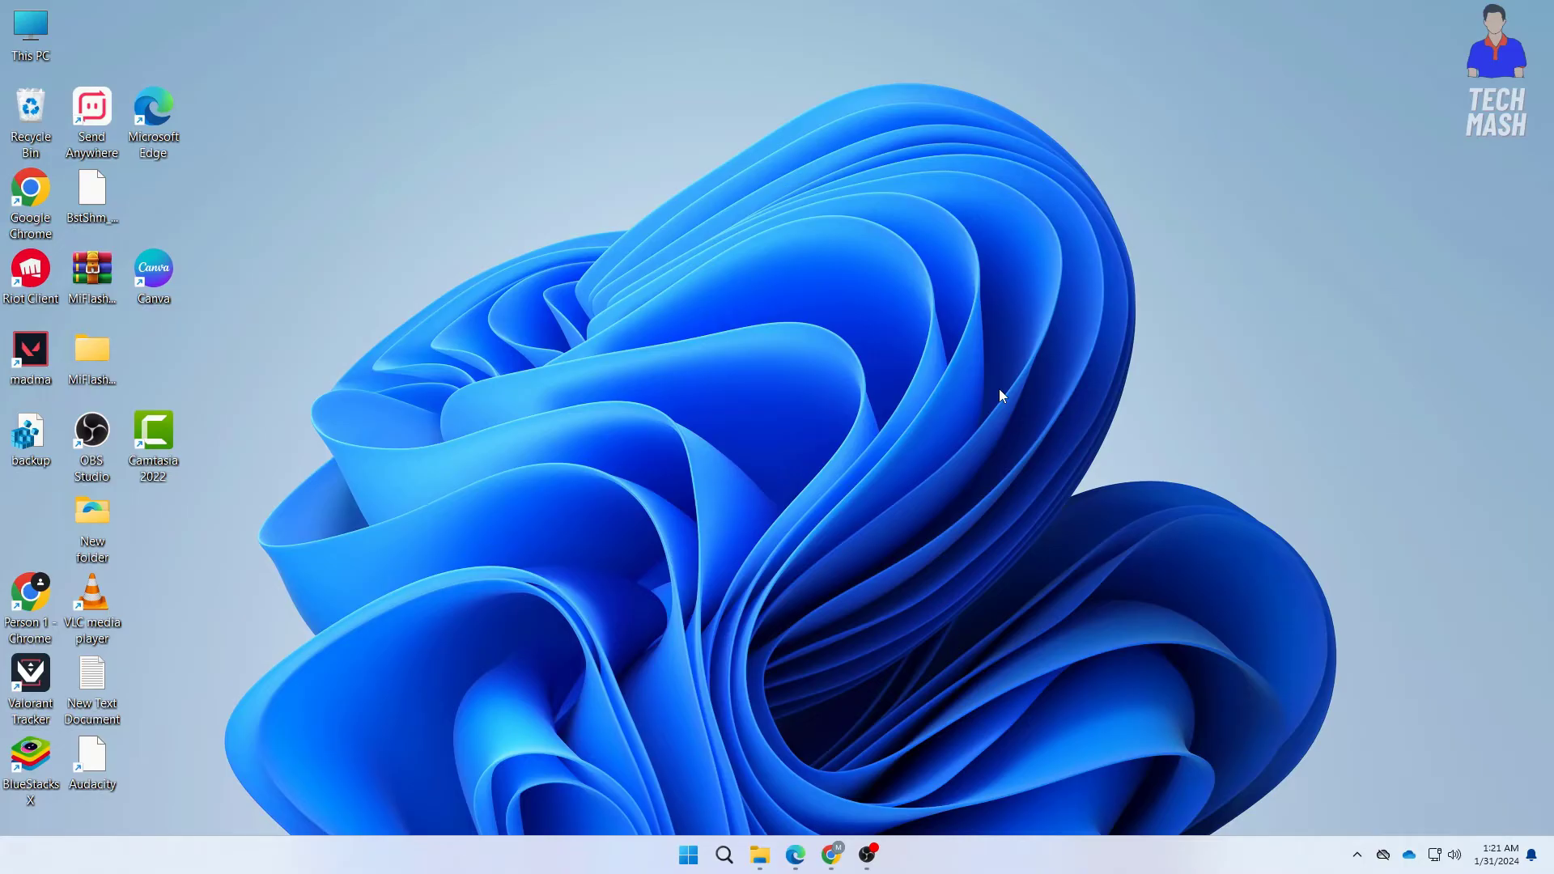
Step: Open Device Manager from search and maximize its window
key(super+s)
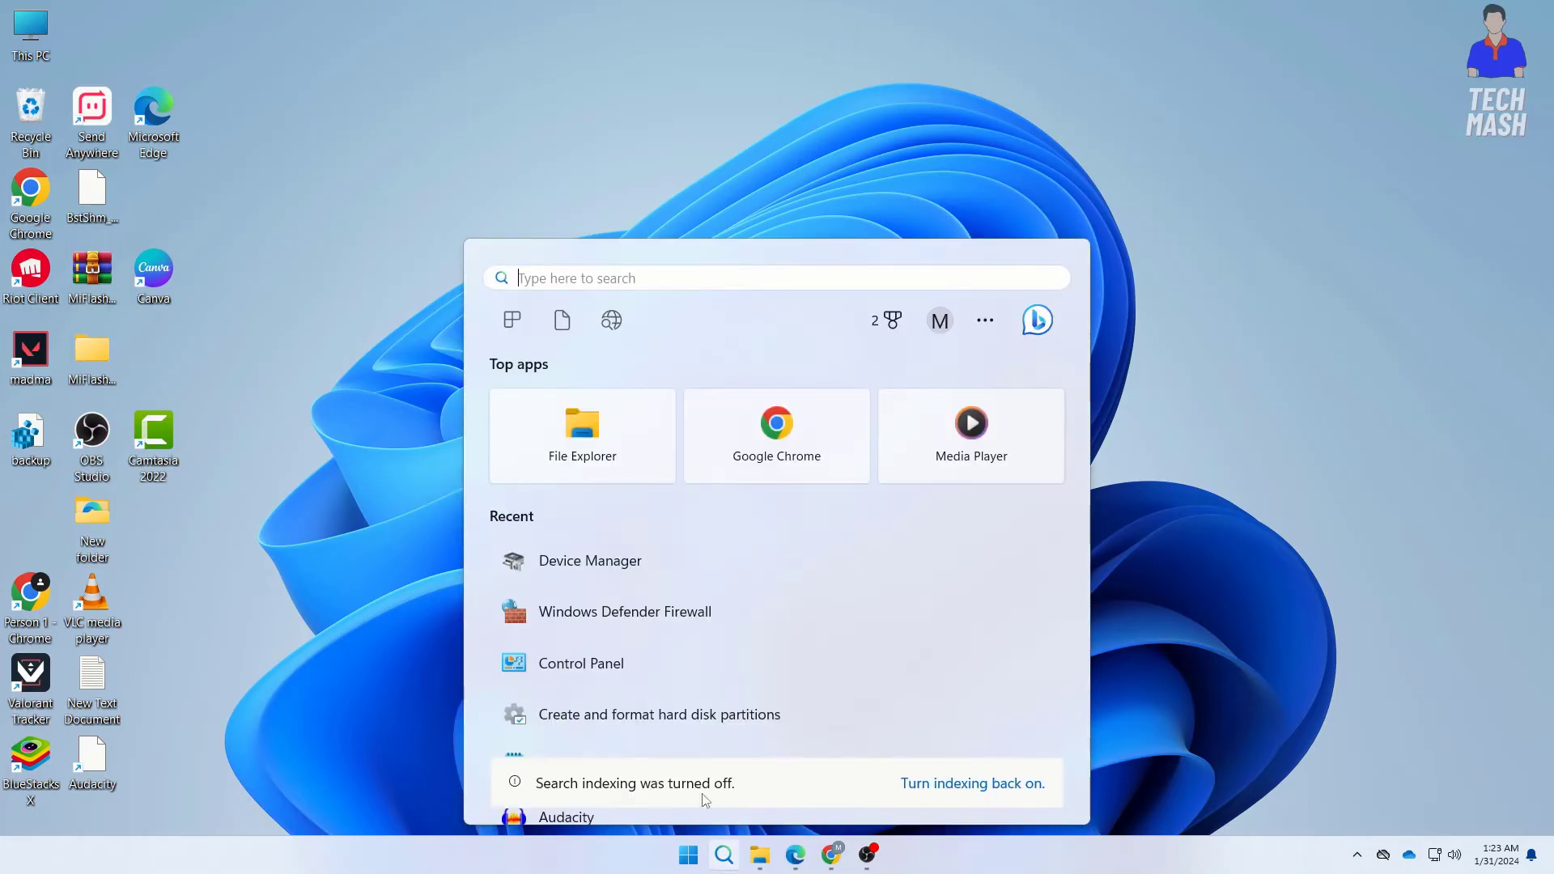
text(device)
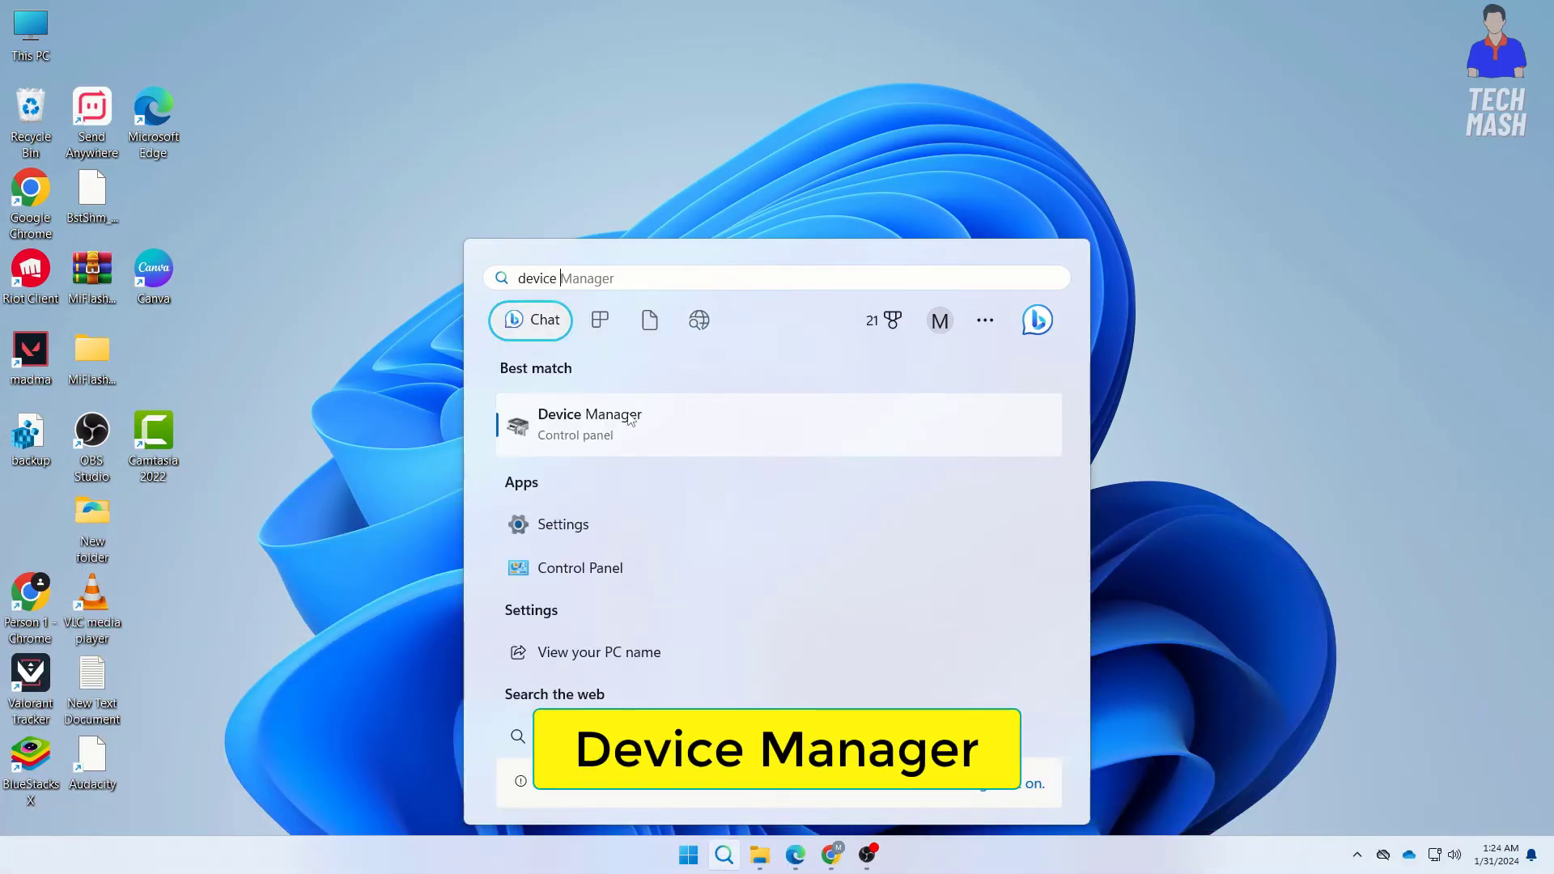
click(631, 419)
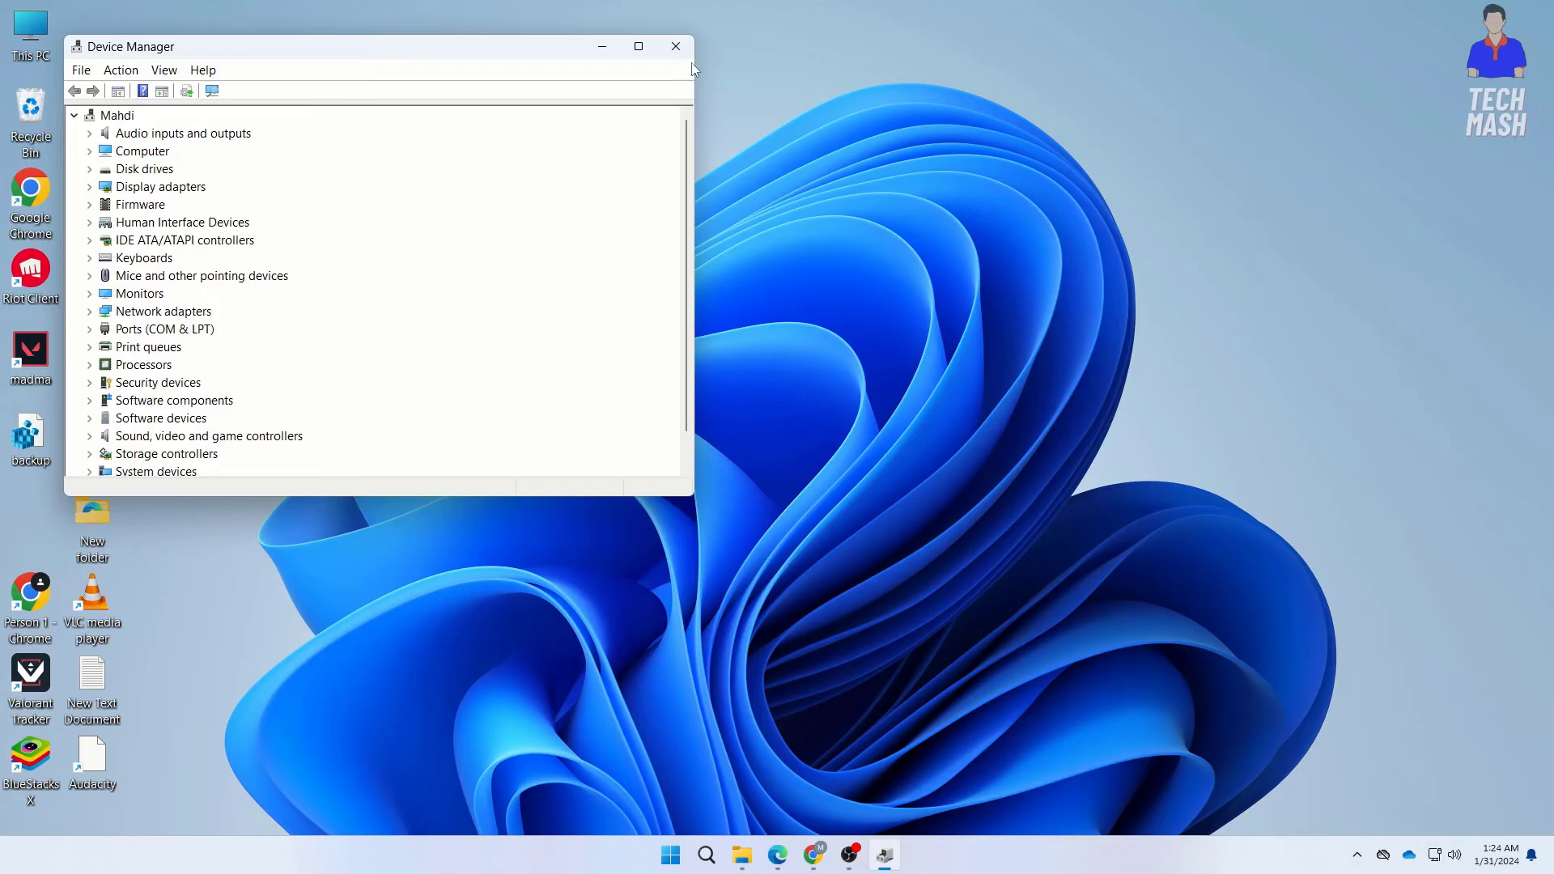
click(638, 46)
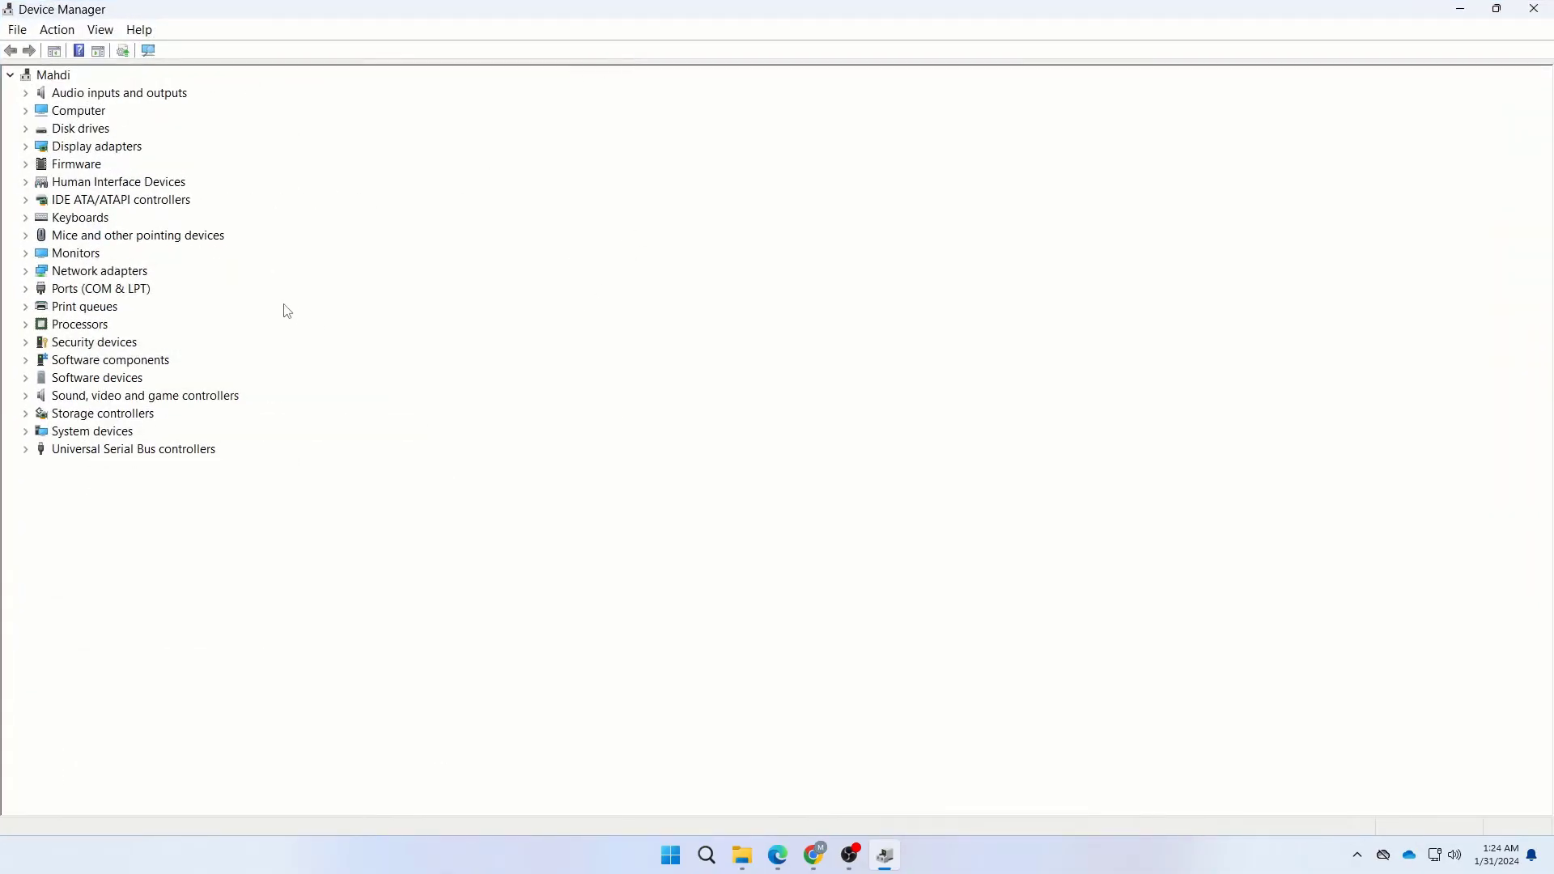
Step: Uninstall the Intel(R) Ethernet Connection (11) I219-V adapter, then close Device Manager
click(26, 272)
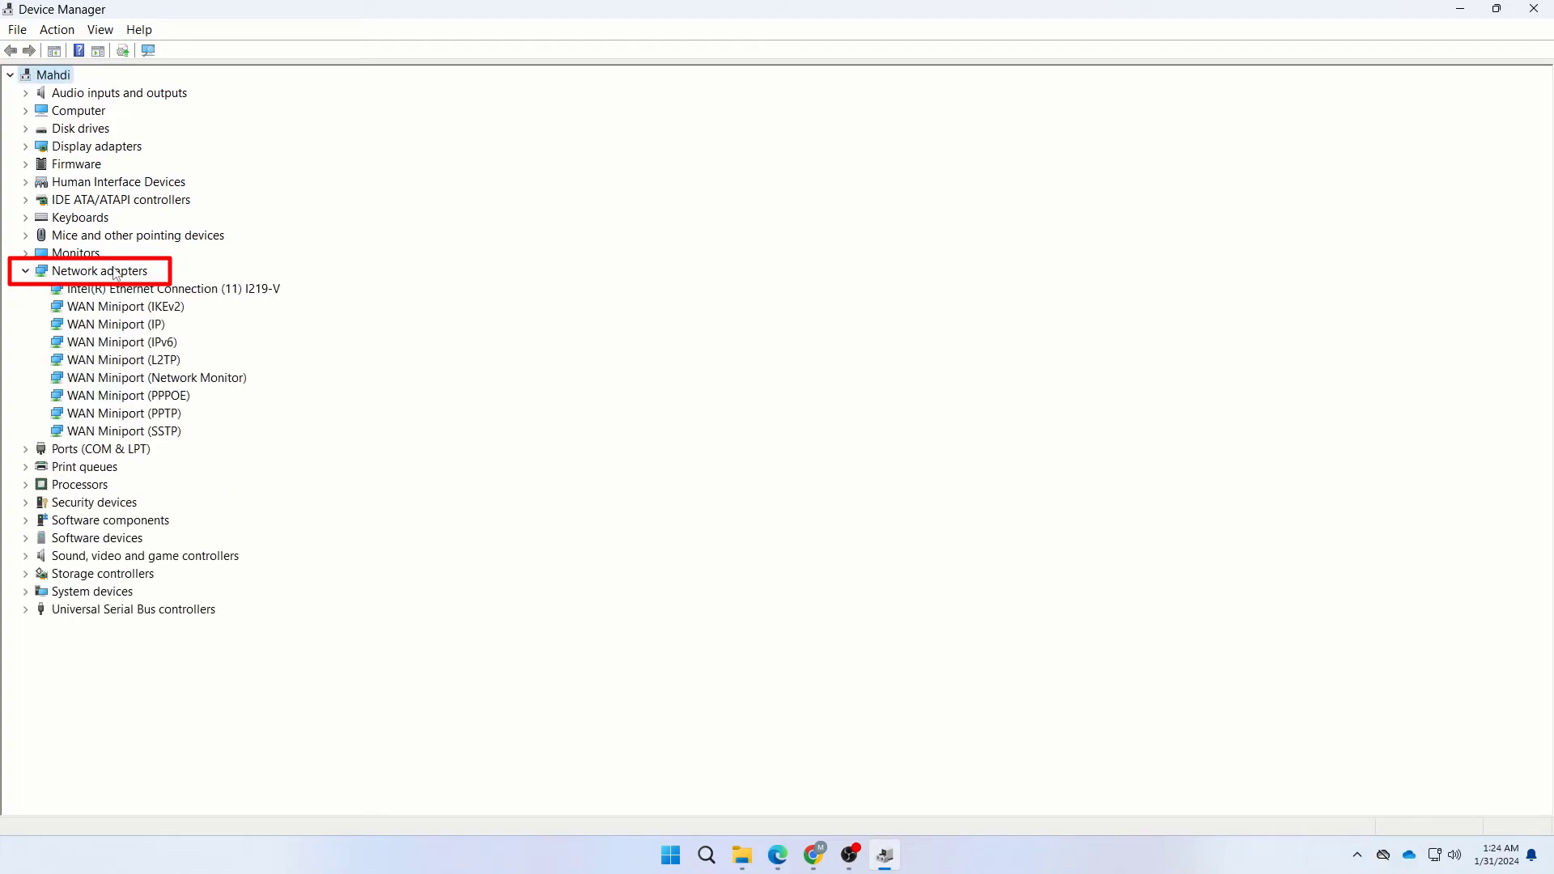
click(128, 291)
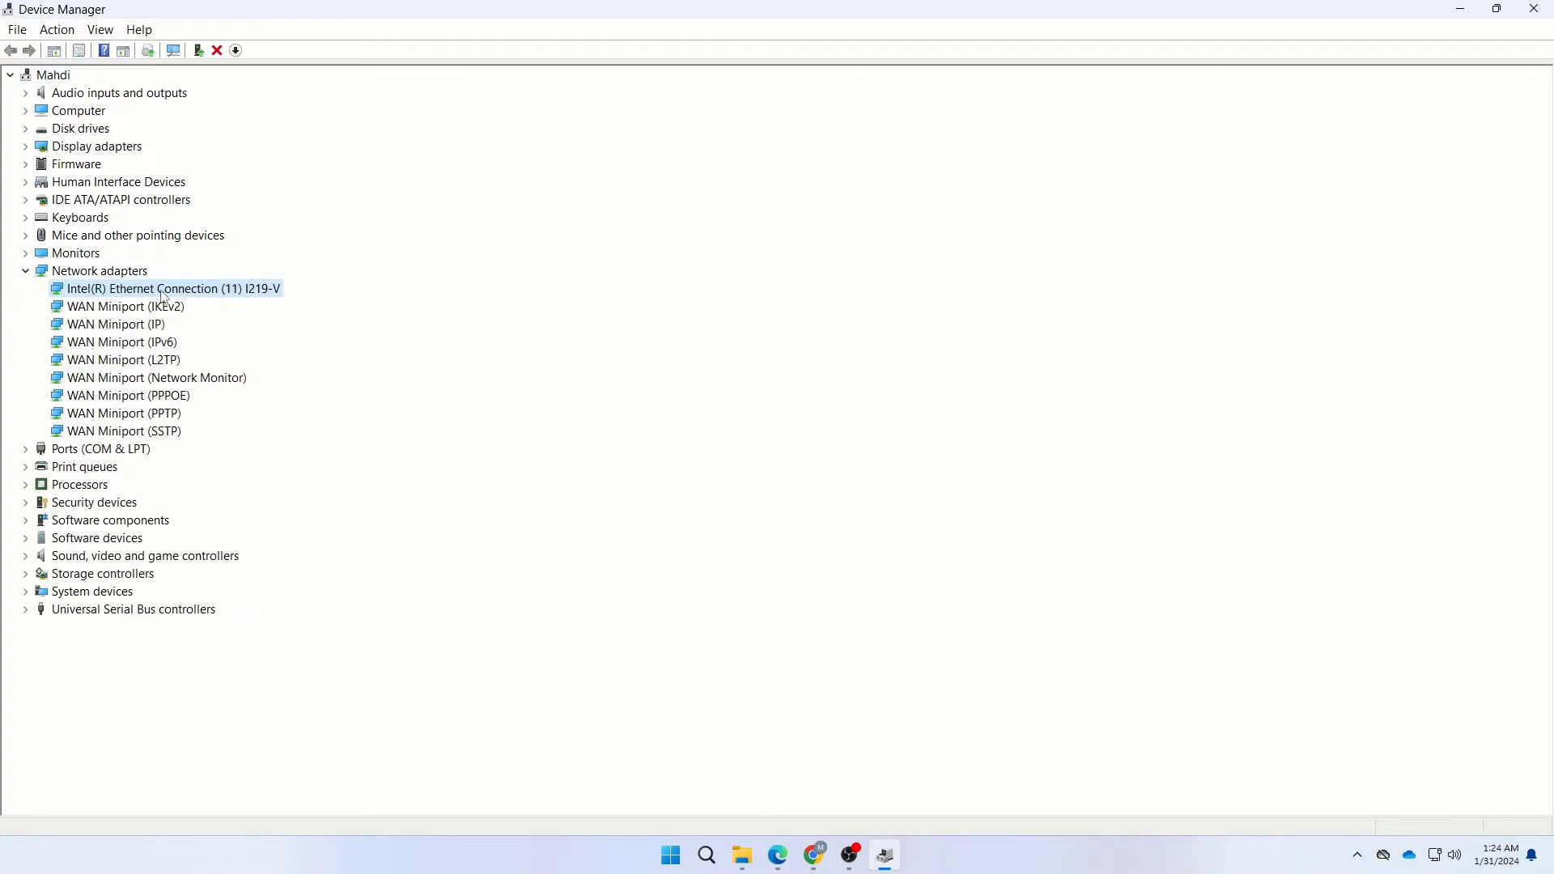
right_click(156, 298)
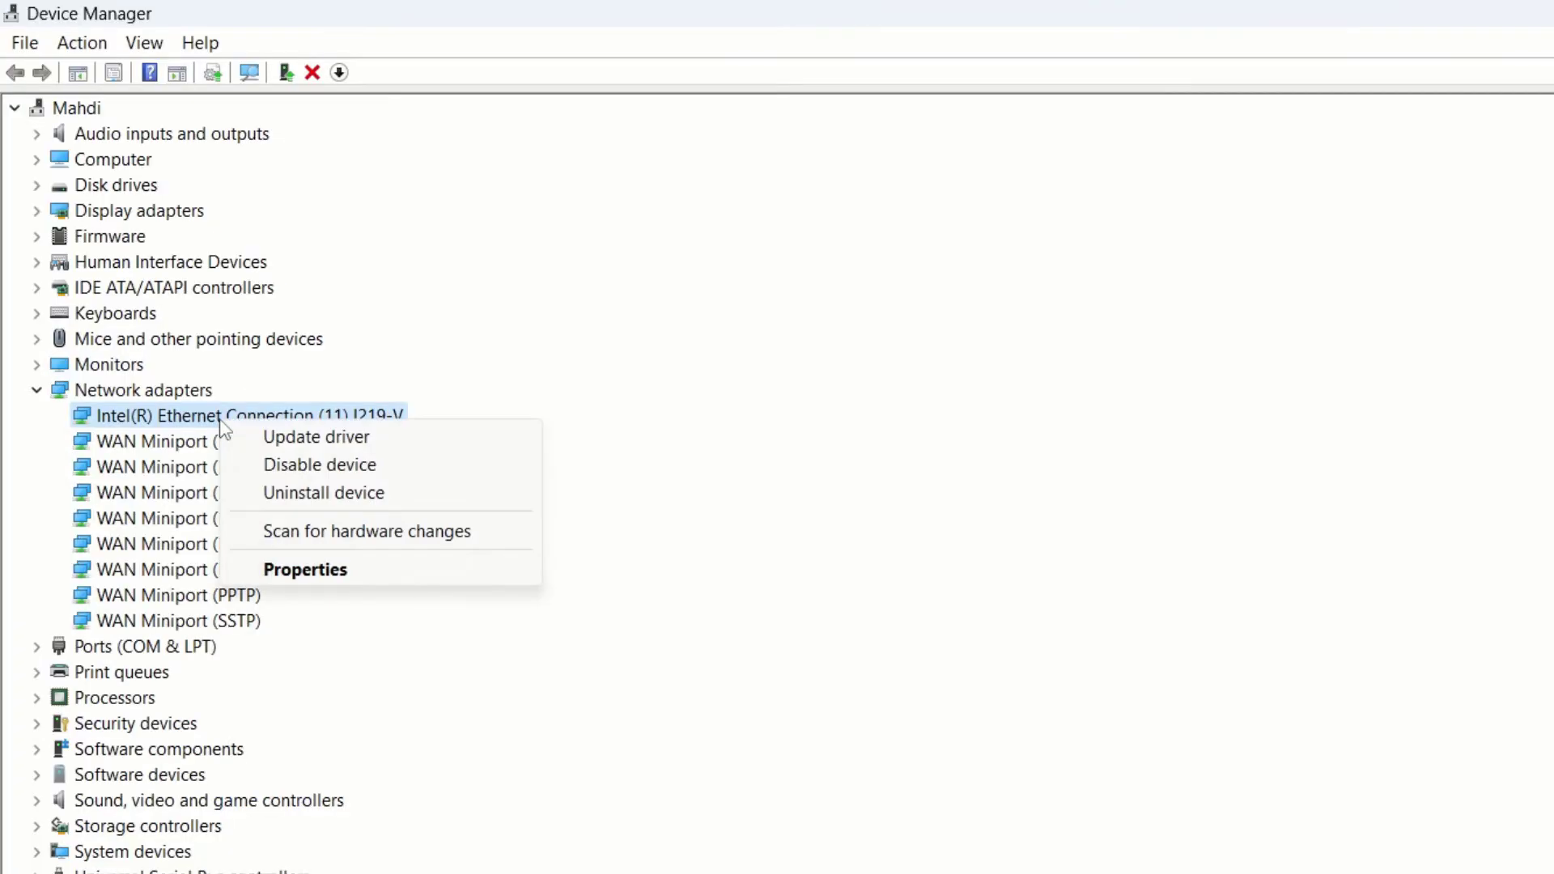
click(317, 437)
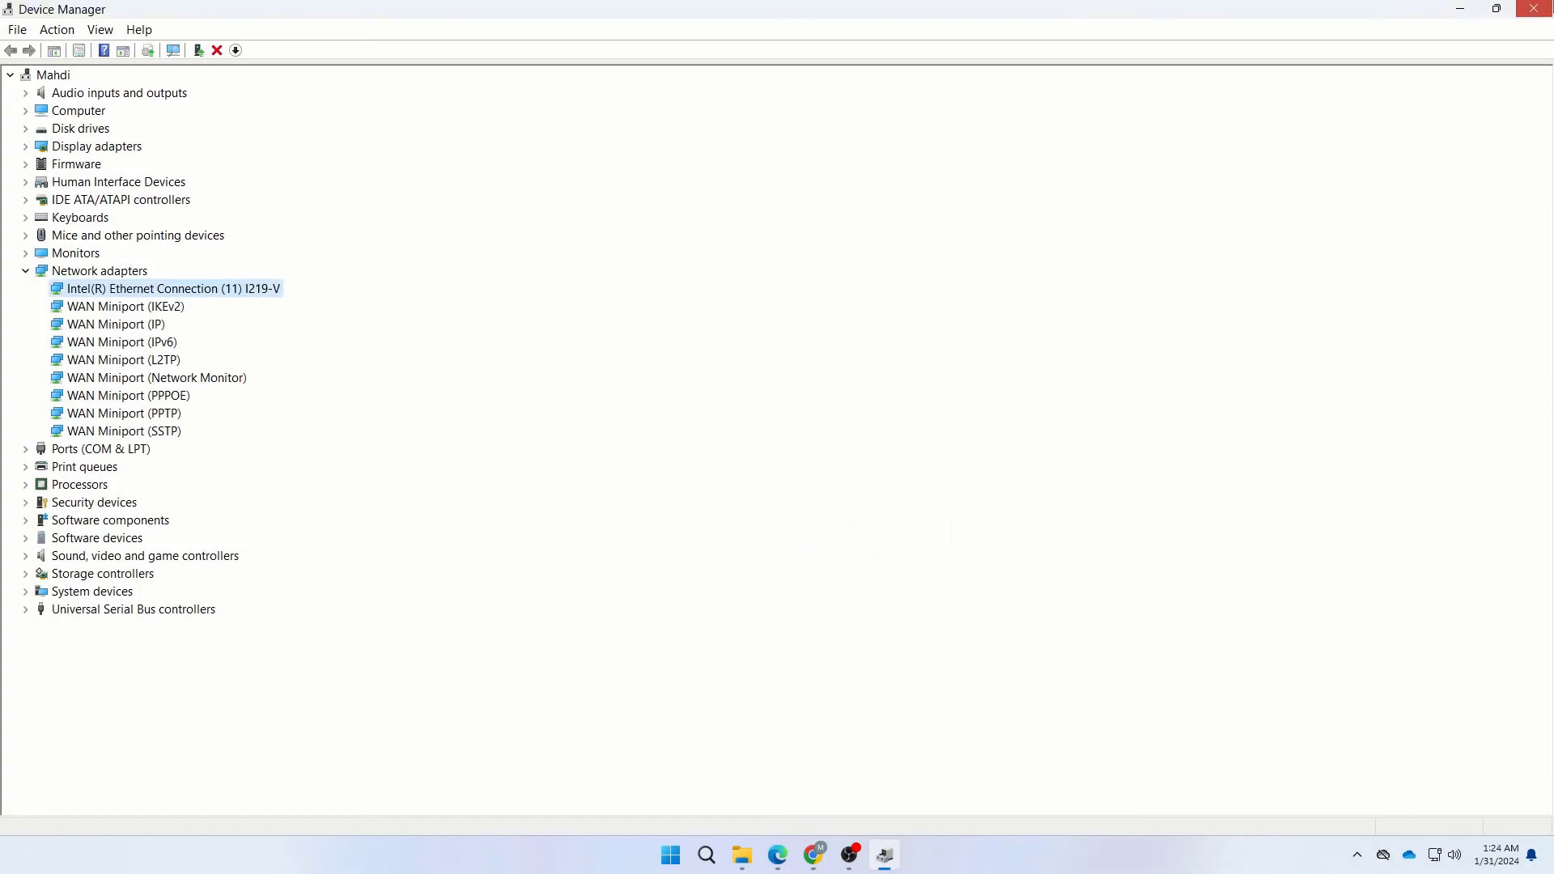
click(1534, 8)
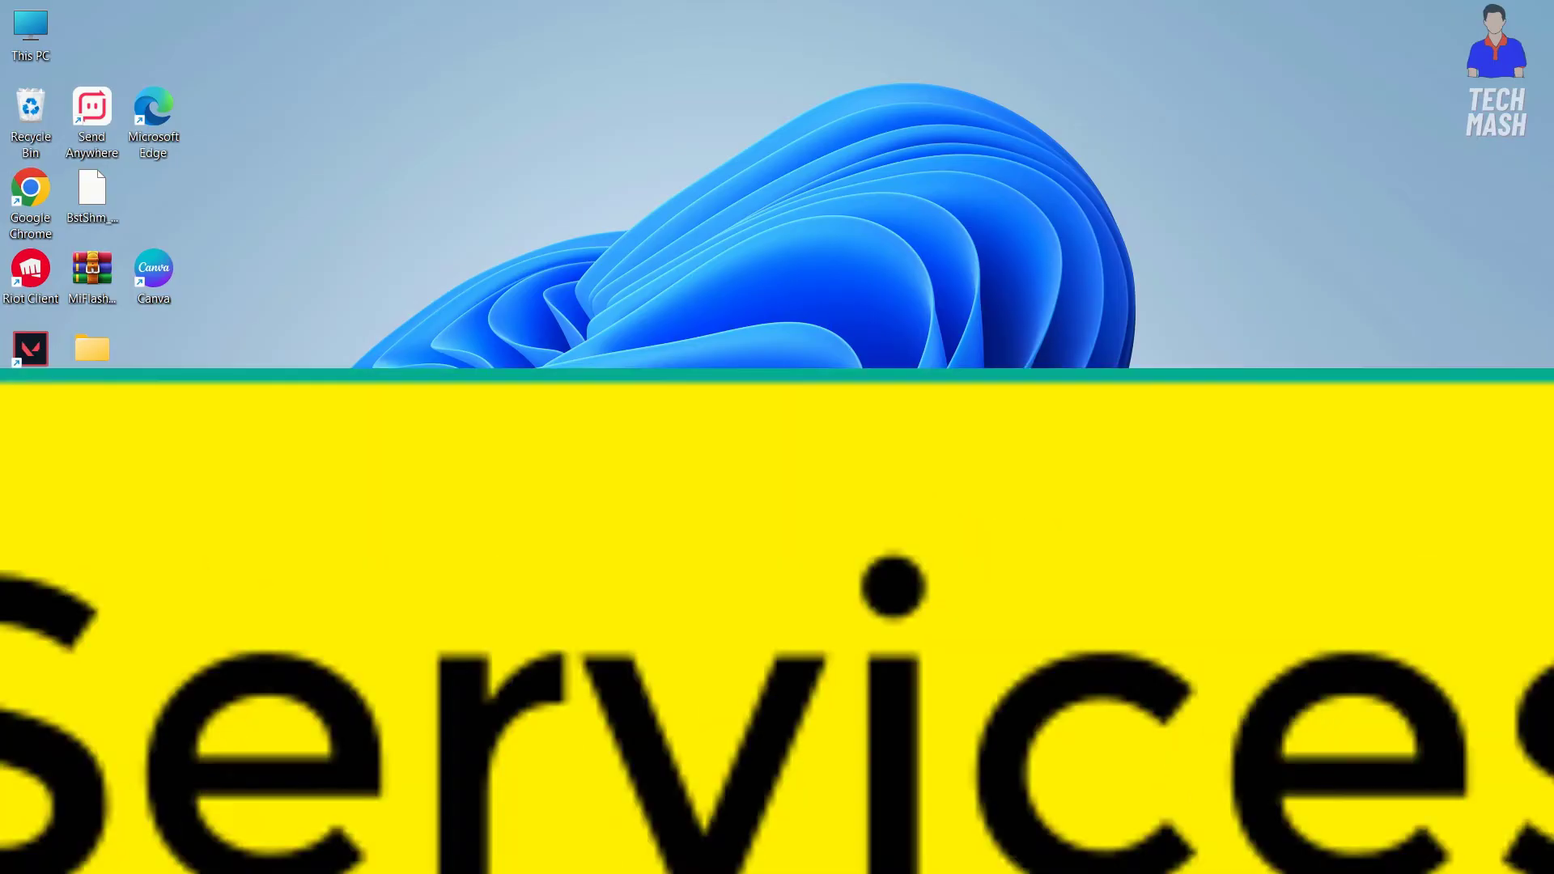
Step: Open the Services app and scroll down to the DNS Client service
click(725, 855)
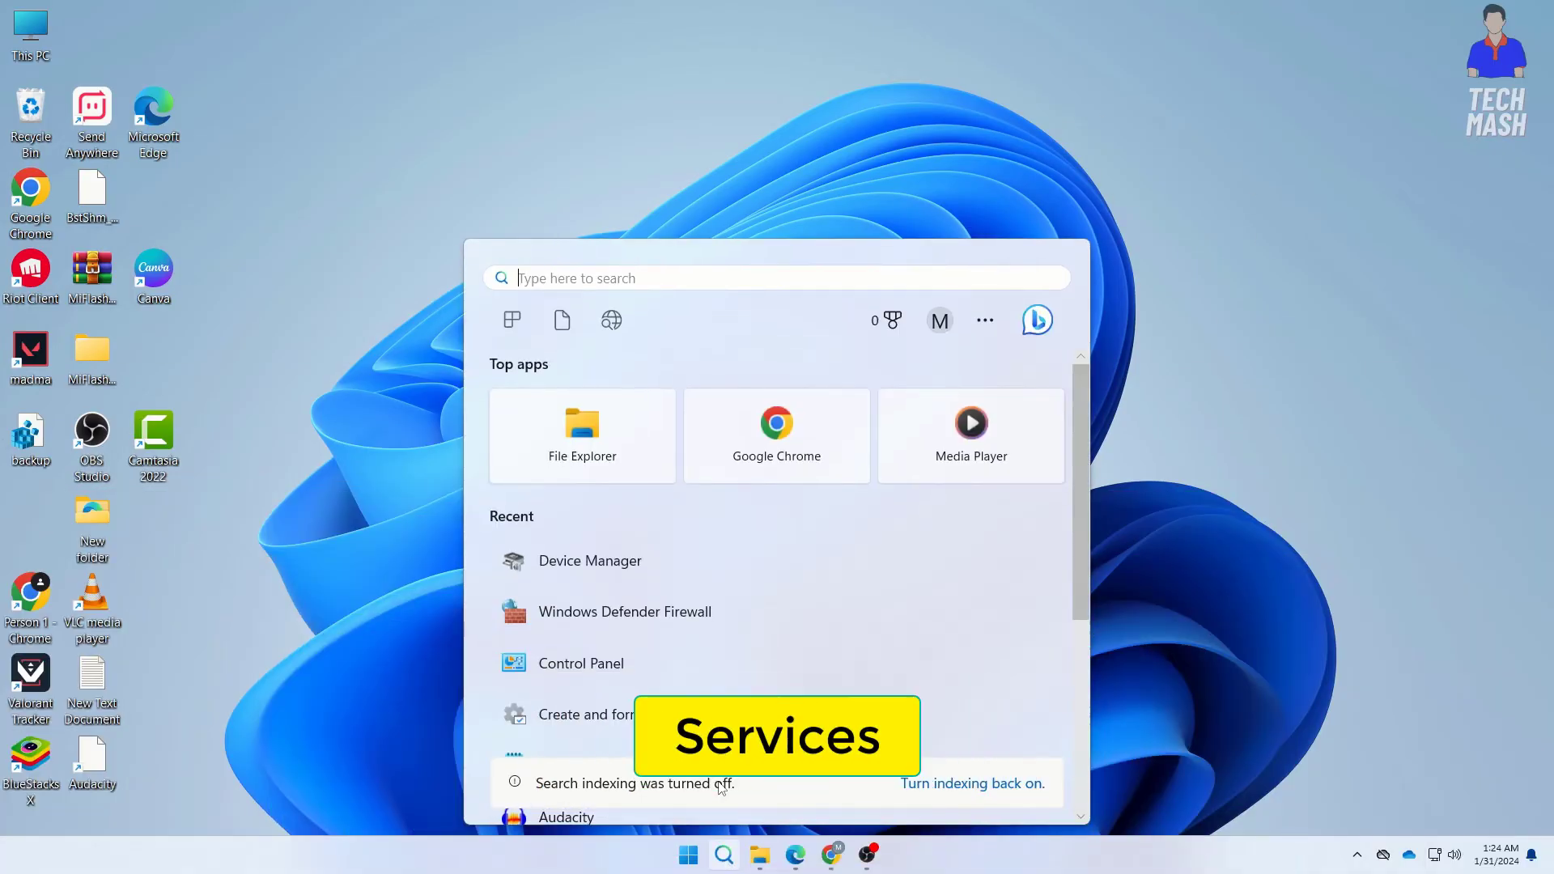
text(services)
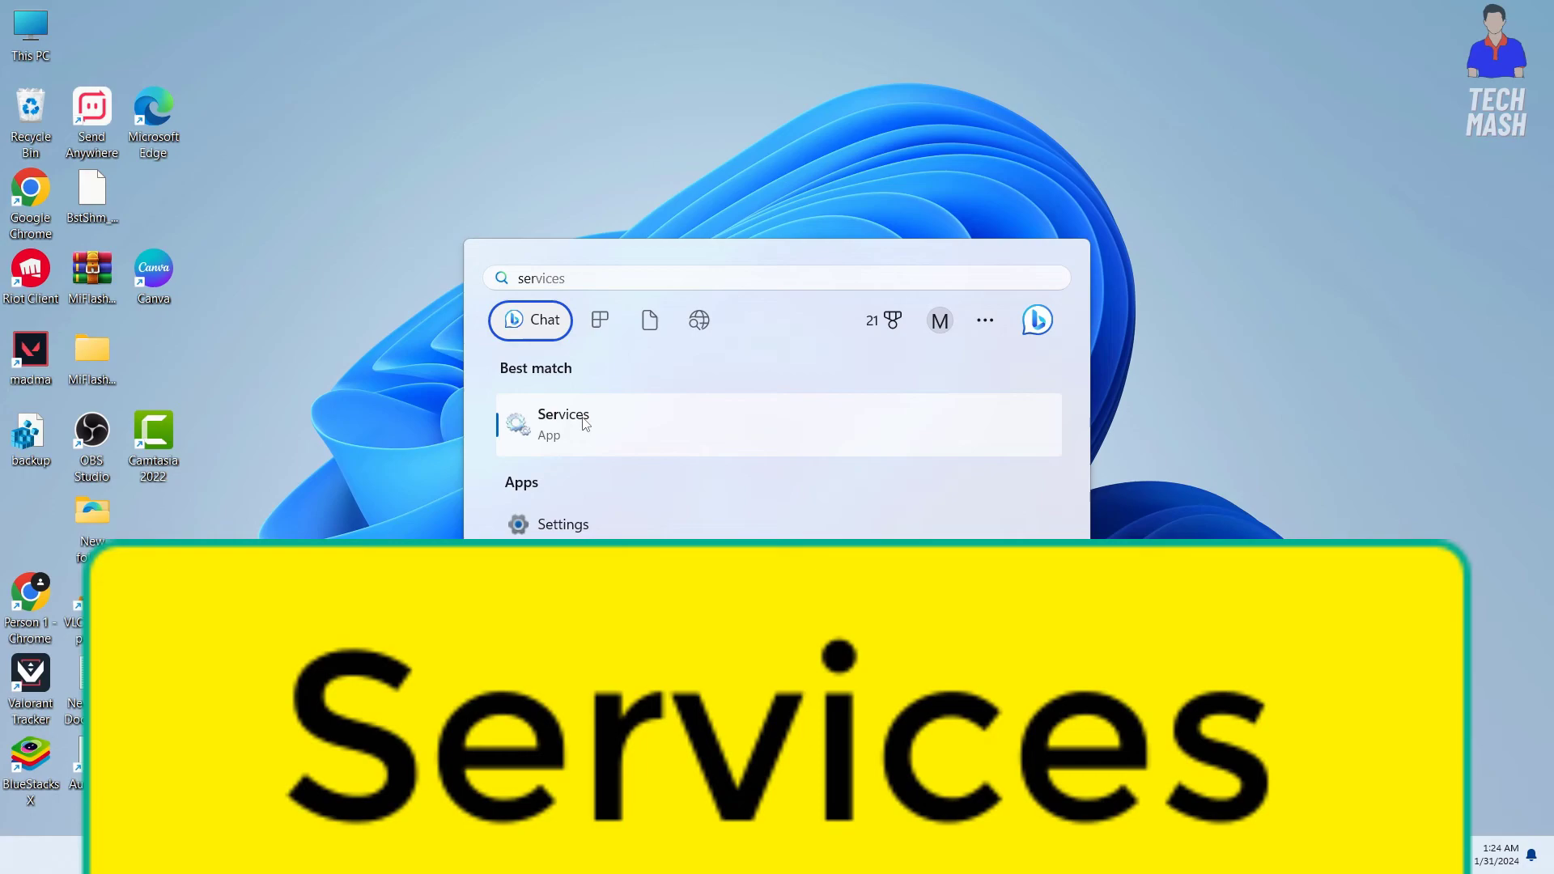
click(584, 421)
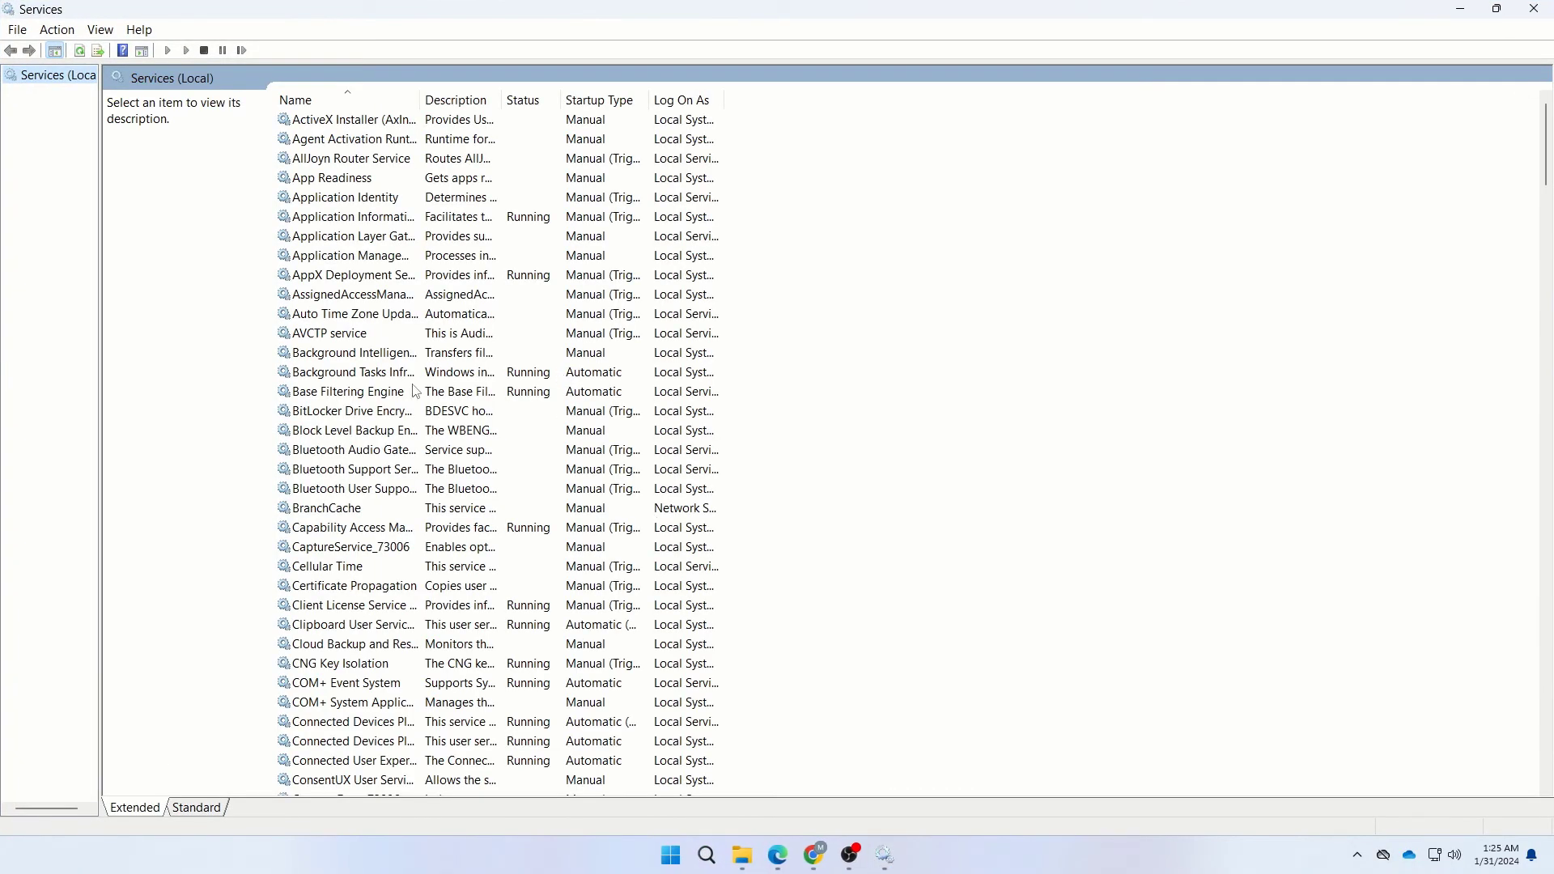
scroll(409, 450, down, 5)
scroll(404, 459, down, 3)
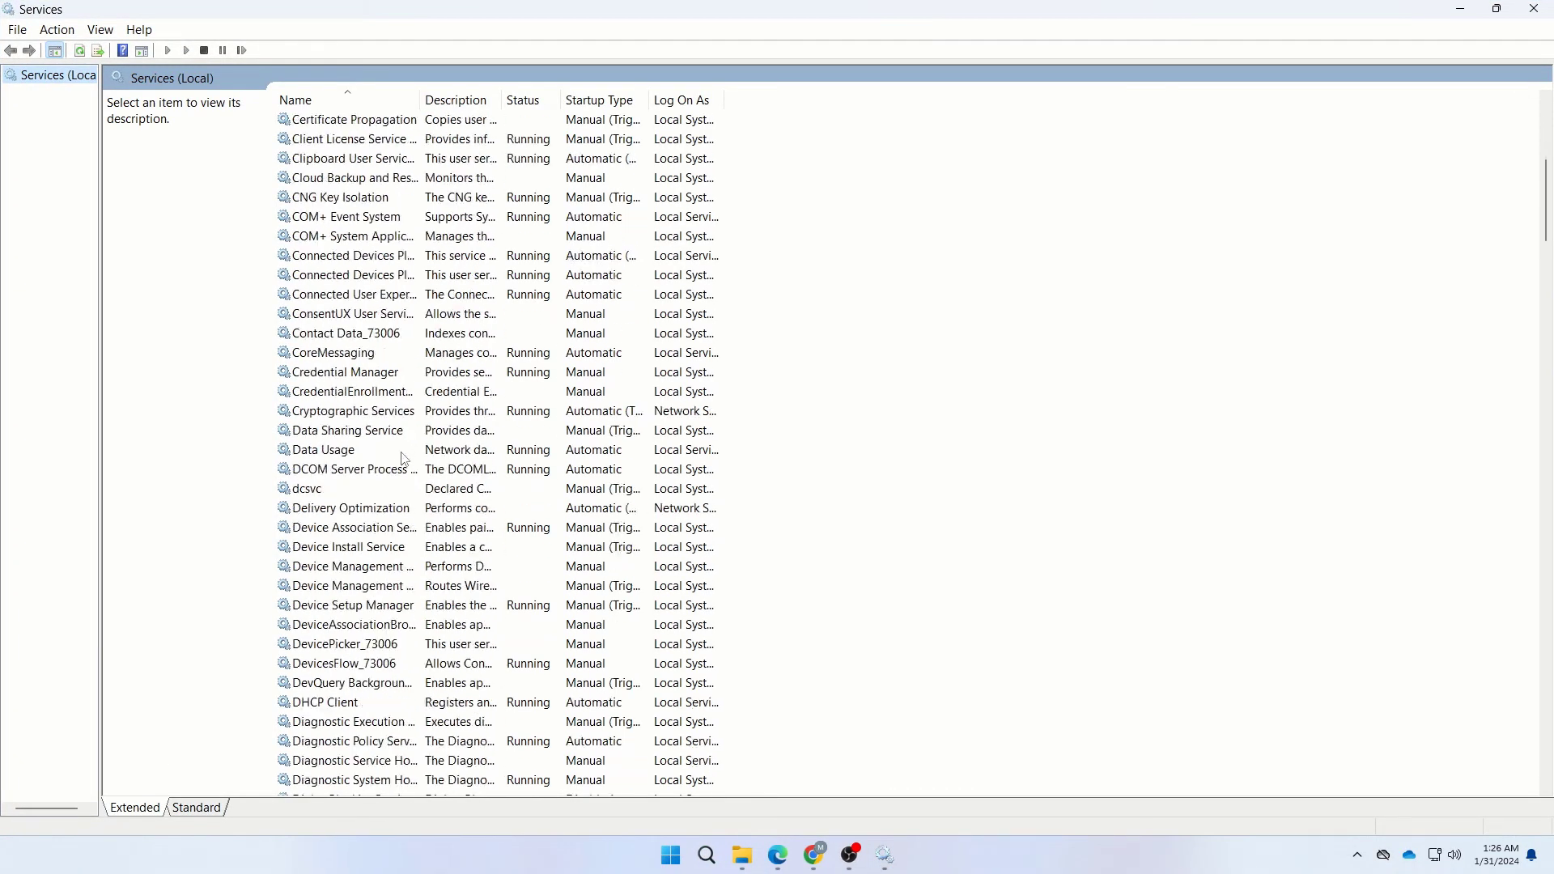
scroll(404, 459, down, 7)
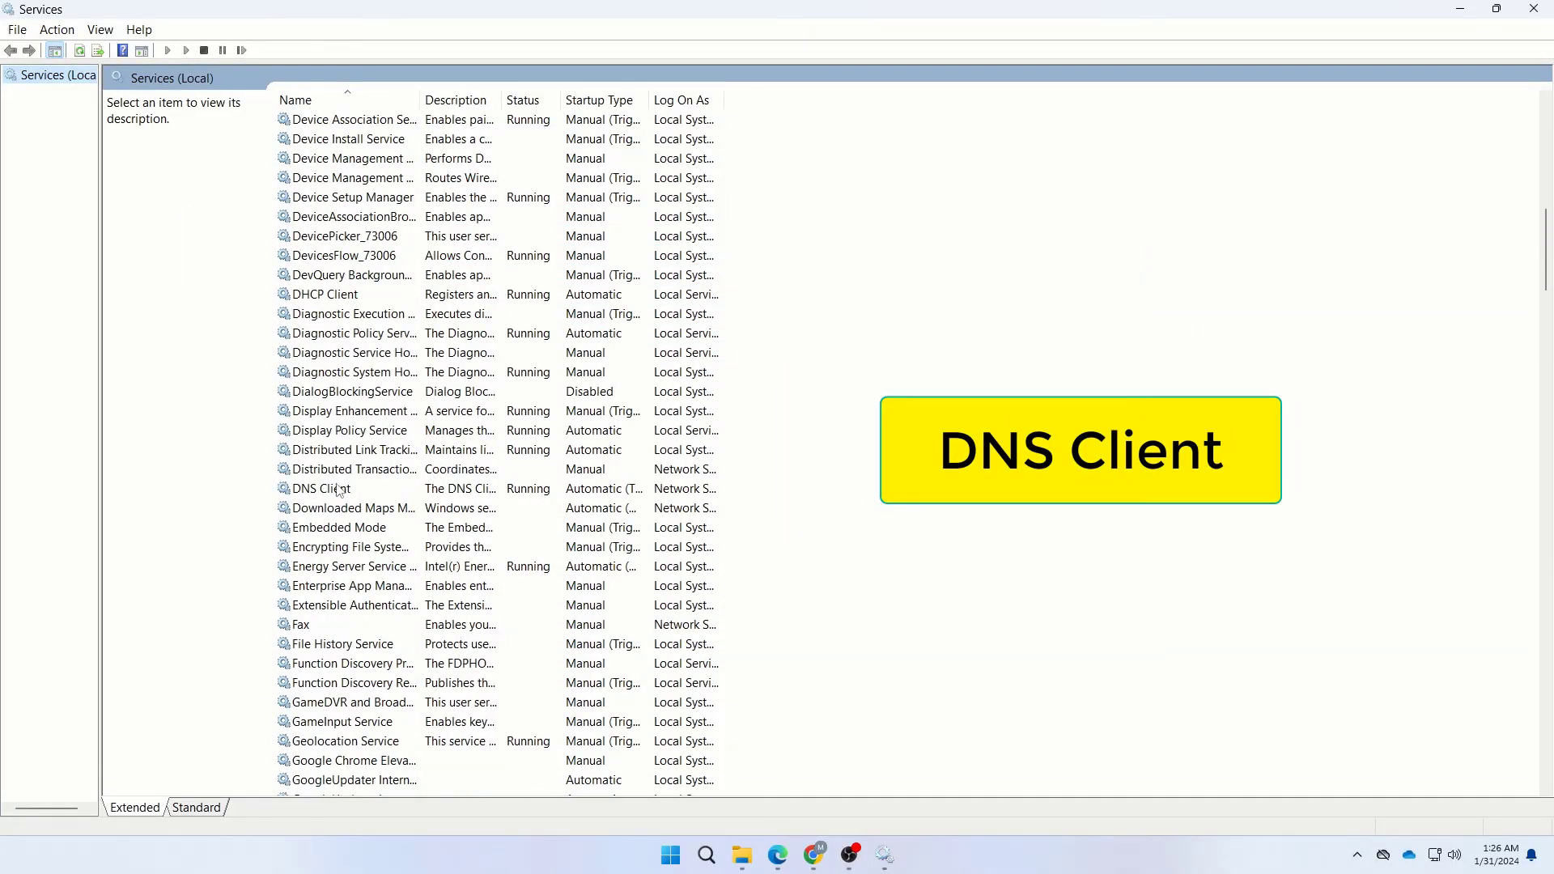
Step: Set DNS Client's startup type to Automatic in its Properties, then close Services
click(339, 490)
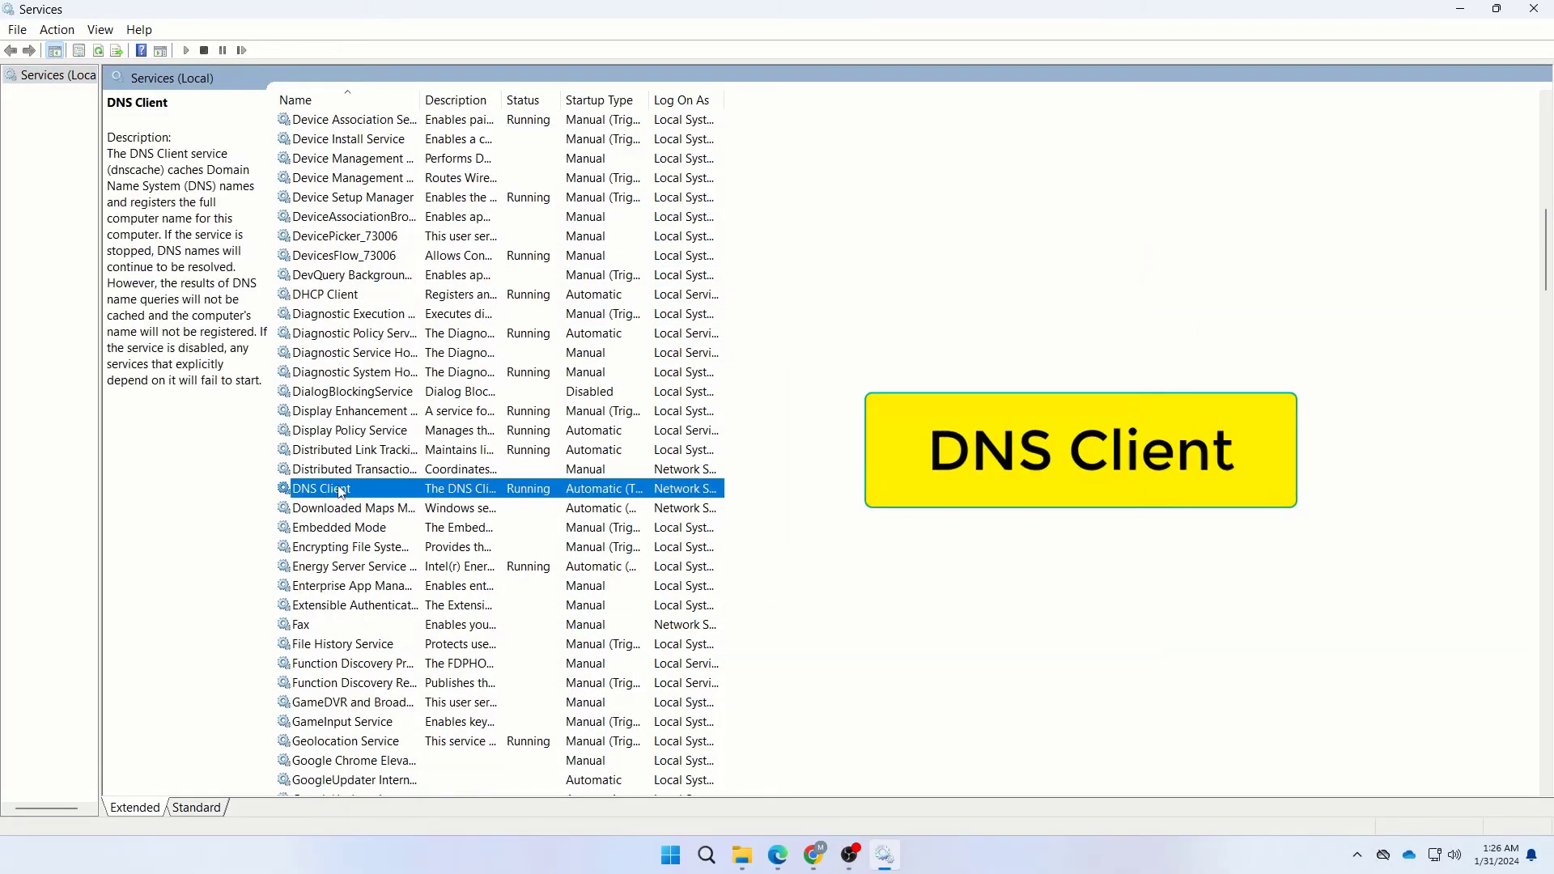
right_click(340, 491)
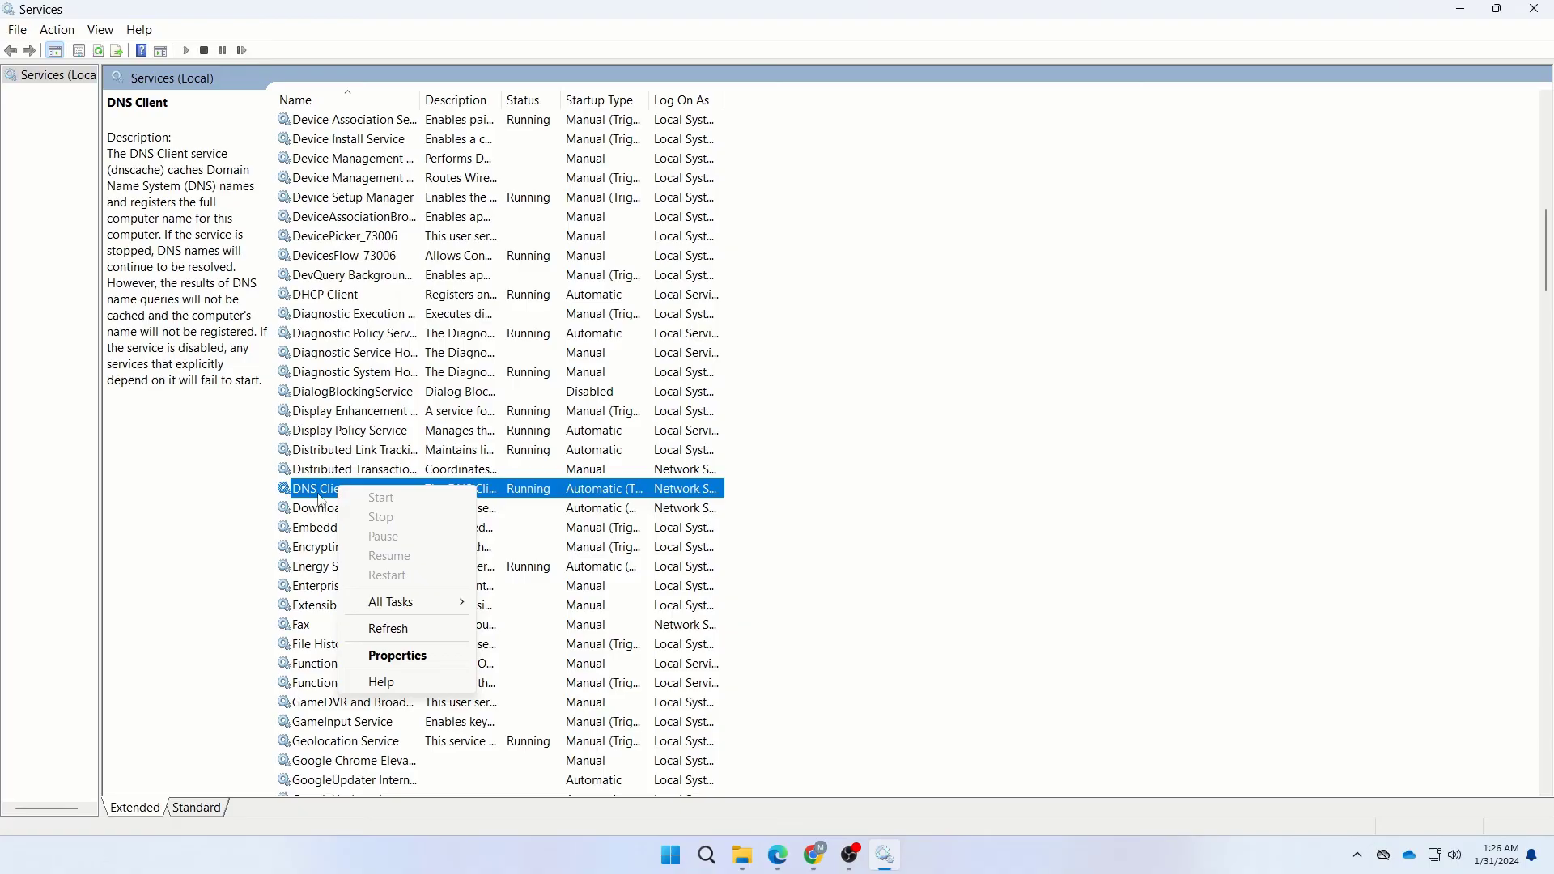
click(398, 656)
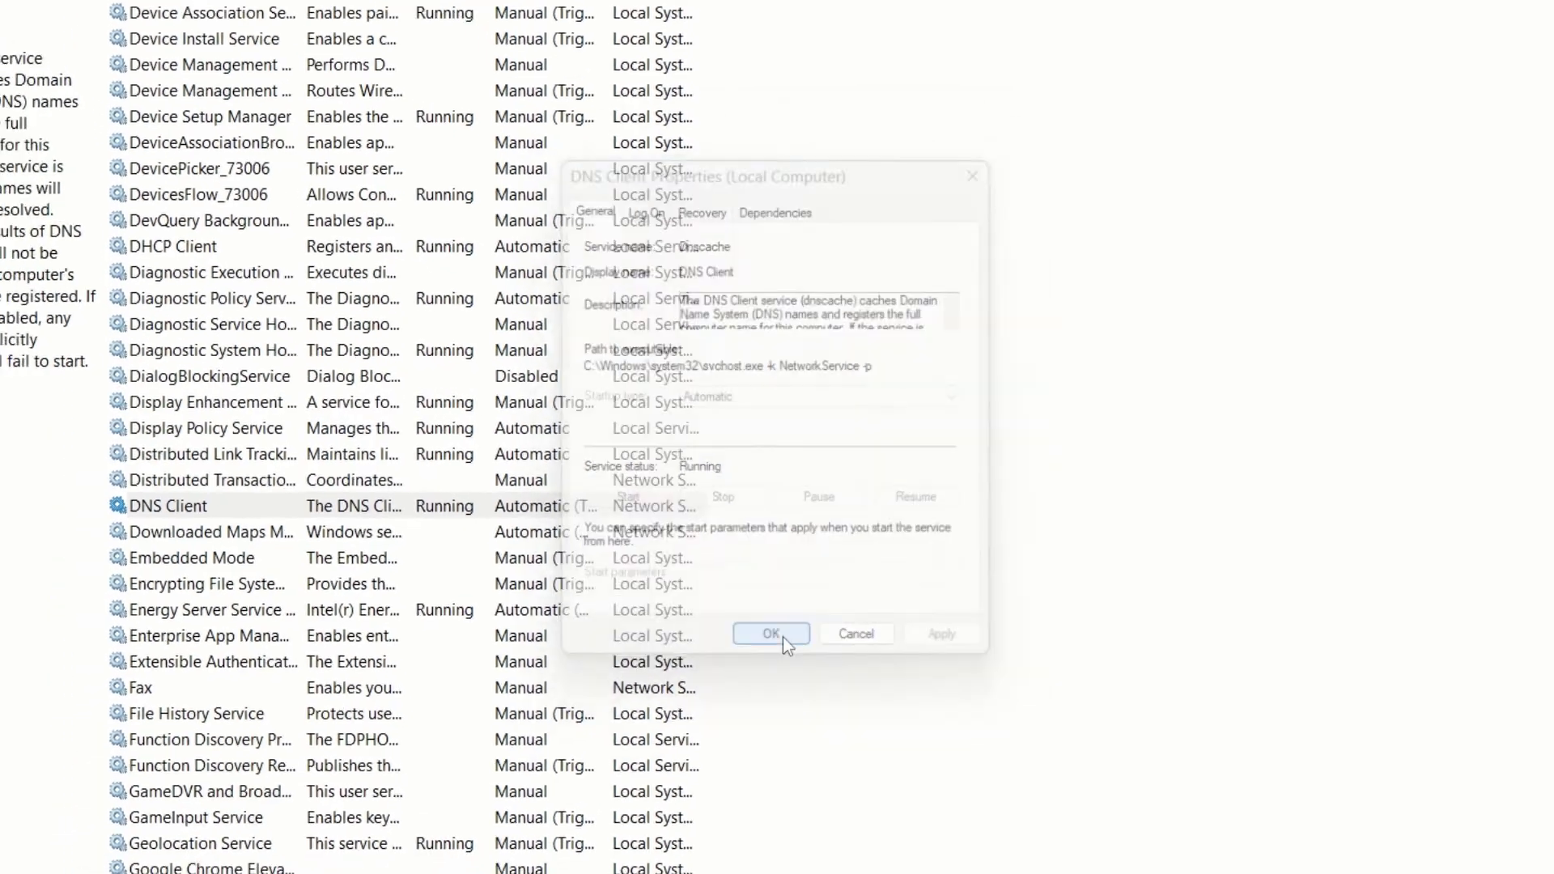
click(773, 659)
click(1534, 10)
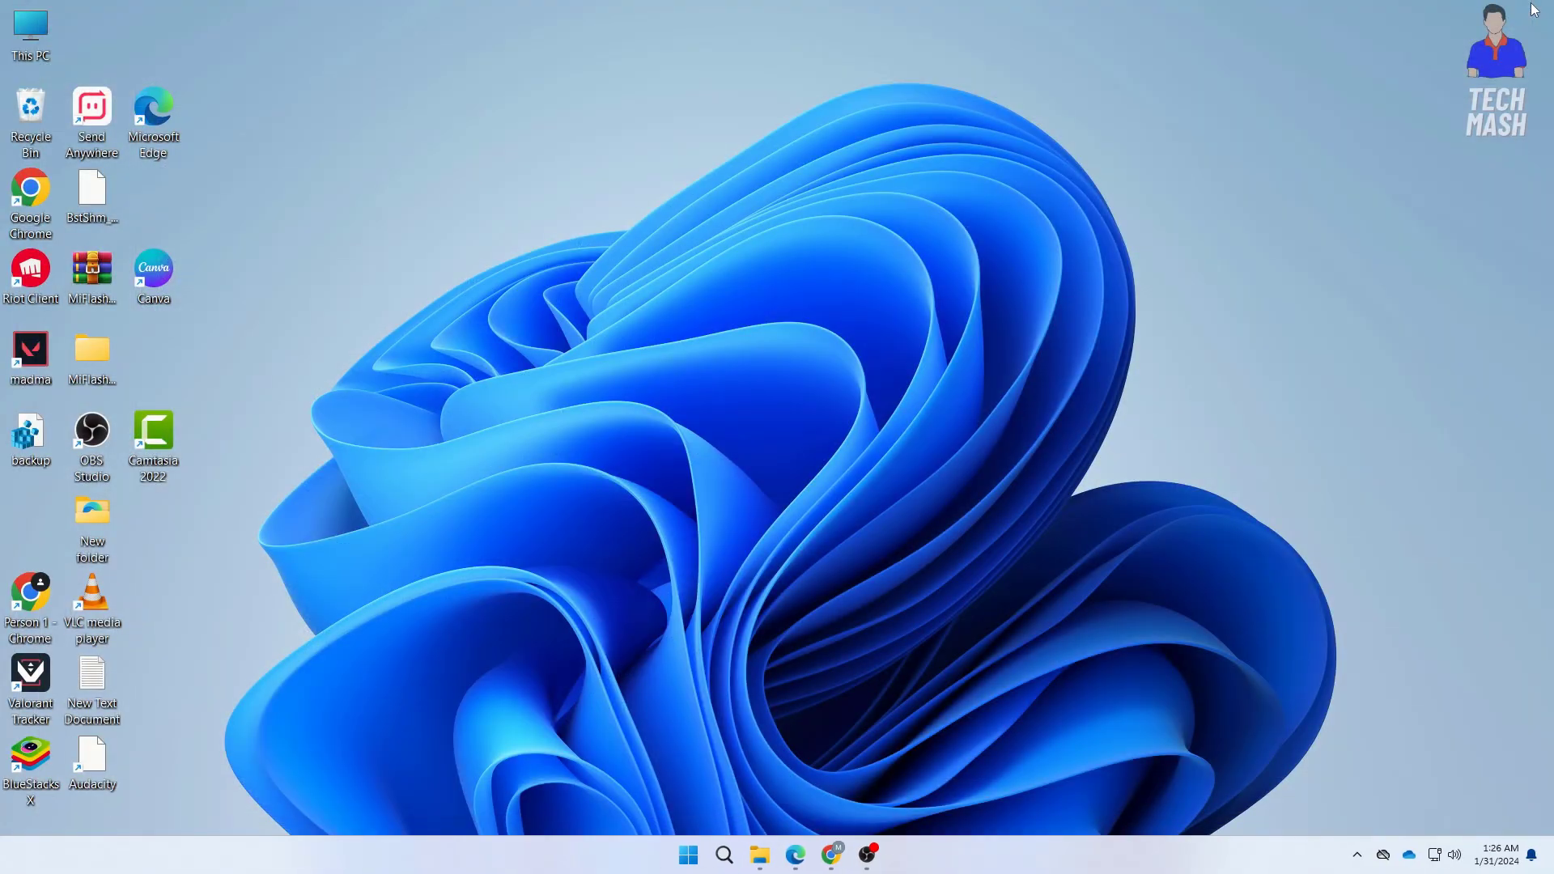